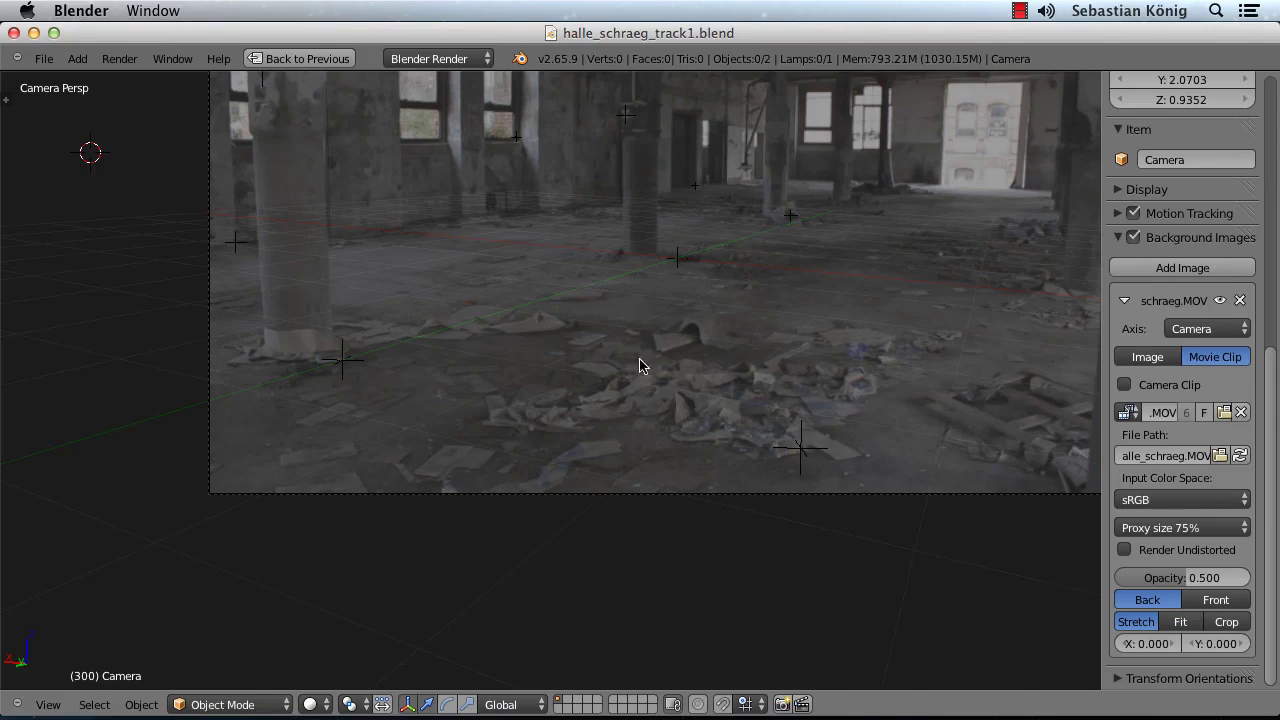
# Maximize the clip editor to fill the window and fit the tracked warehouse footage (solve error 0.8300)
pyautogui.hotkey('ctrl', 'Up')
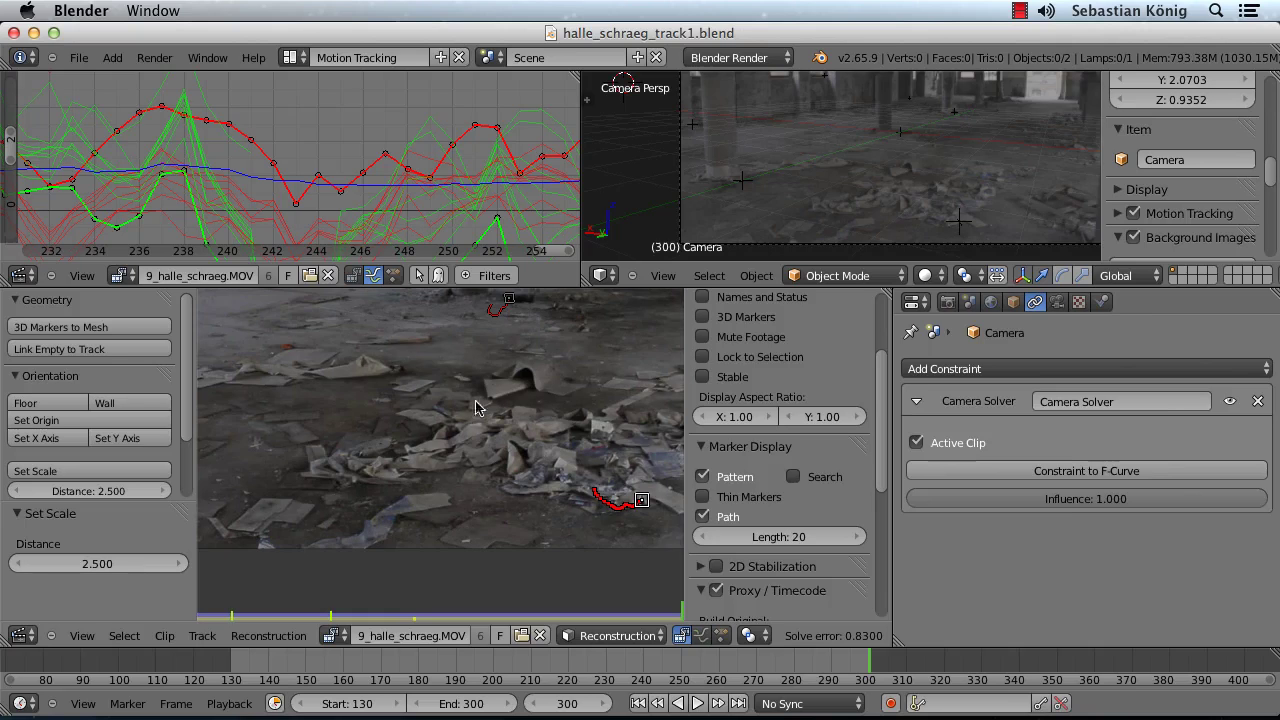
pyautogui.hotkey('ctrl', 'Up')
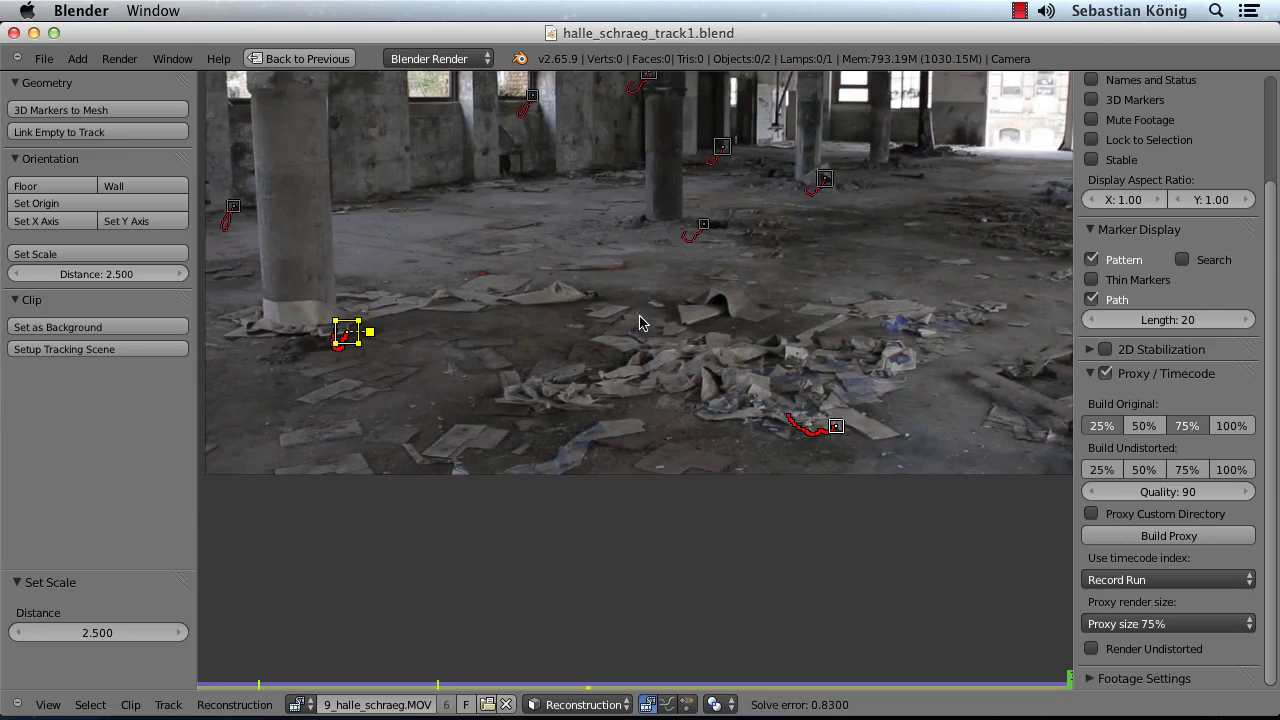
pyautogui.press('f')
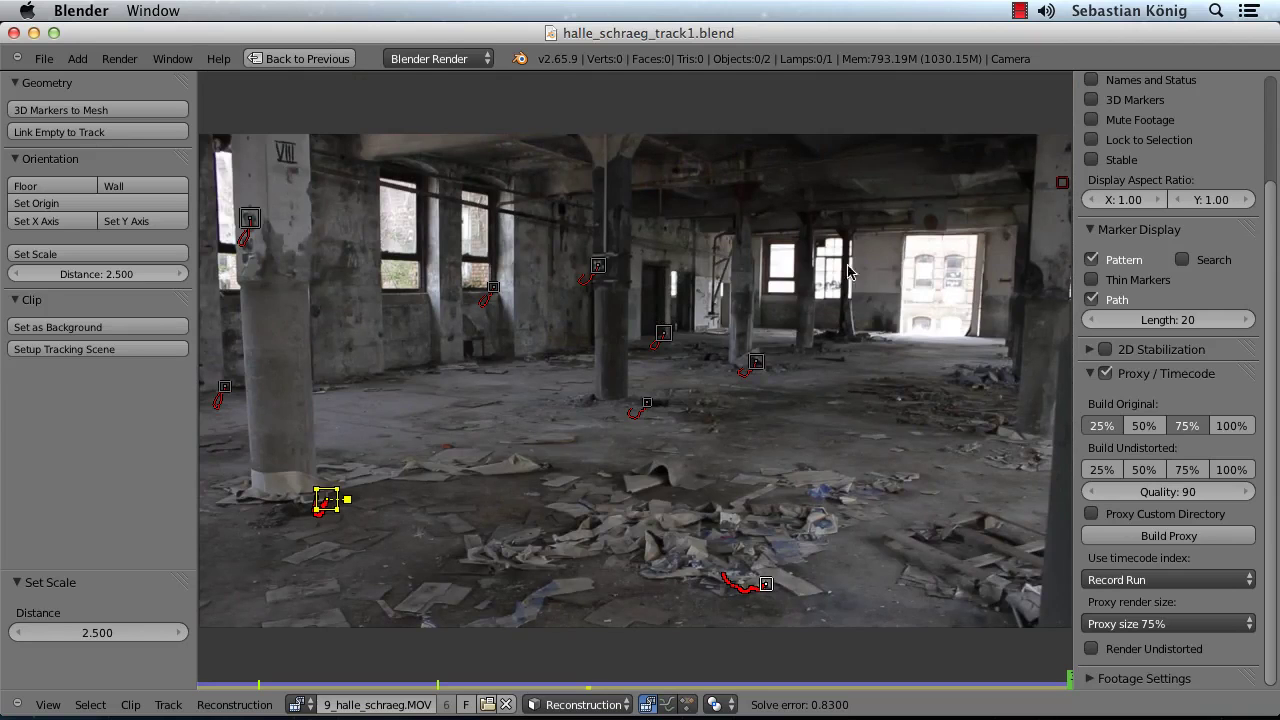
pyautogui.scroll(-2, 743, 400)
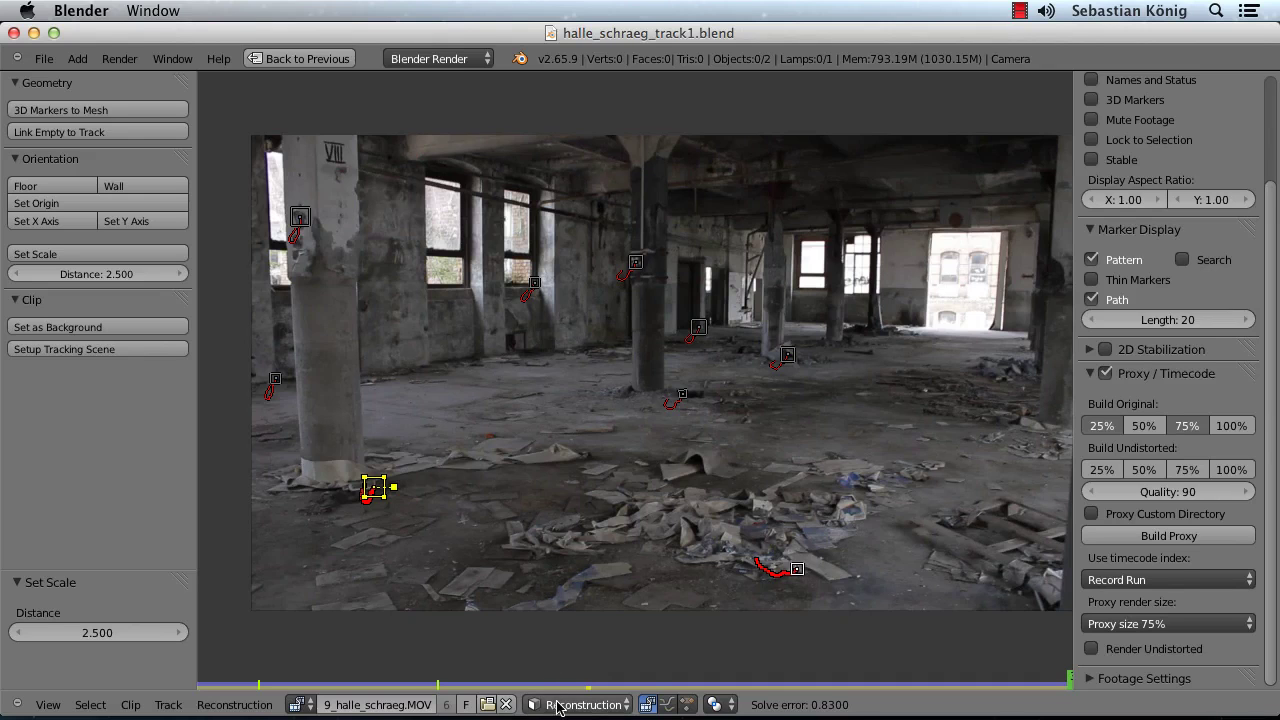
# Switch the clip editor to Distortion mode and turn on the Grid overlay over the footage
pyautogui.click(590, 706)
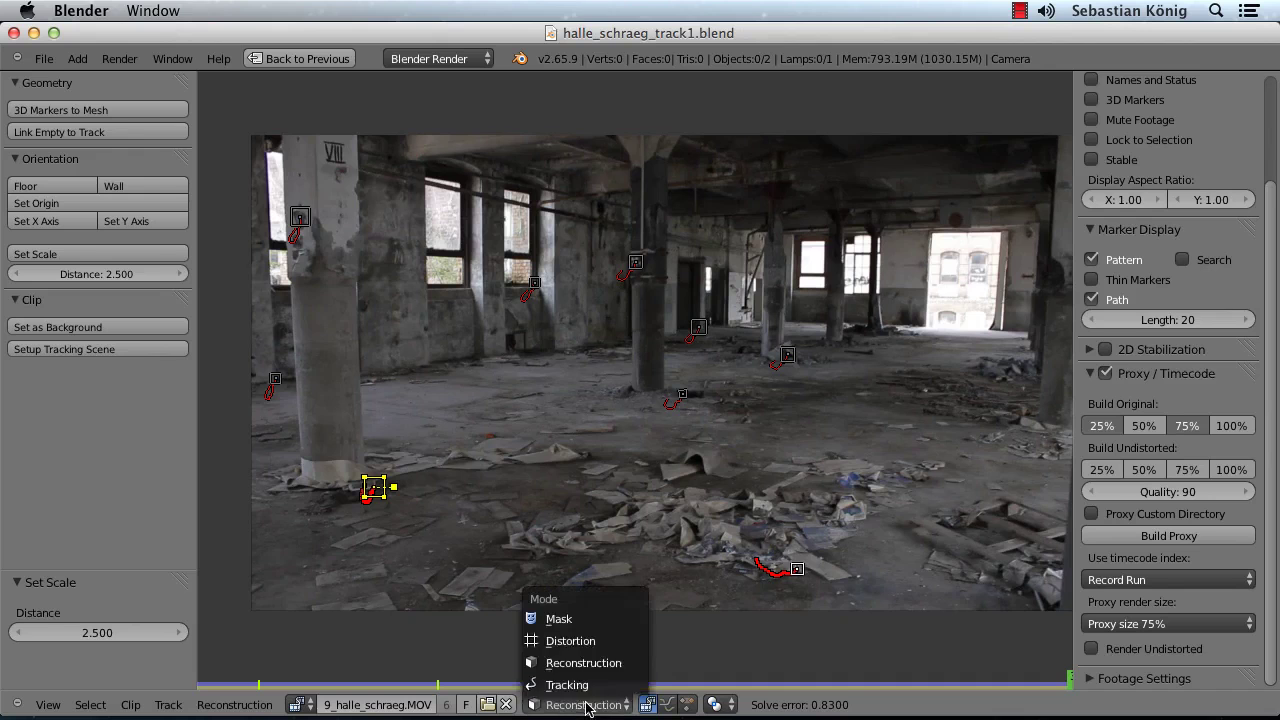
pyautogui.click(588, 645)
pyautogui.moveTo(760, 296); pyautogui.dragTo(683, 329, button='middle')
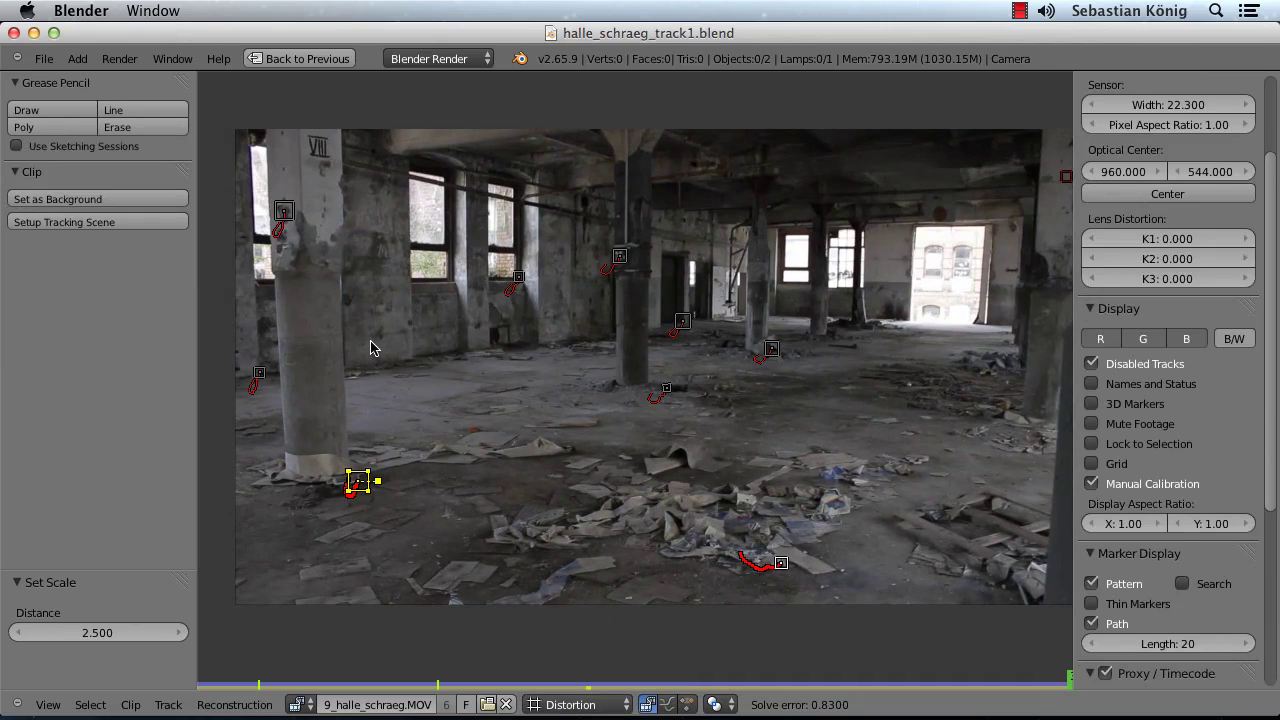
pyautogui.scroll(-1, 1118, 260)
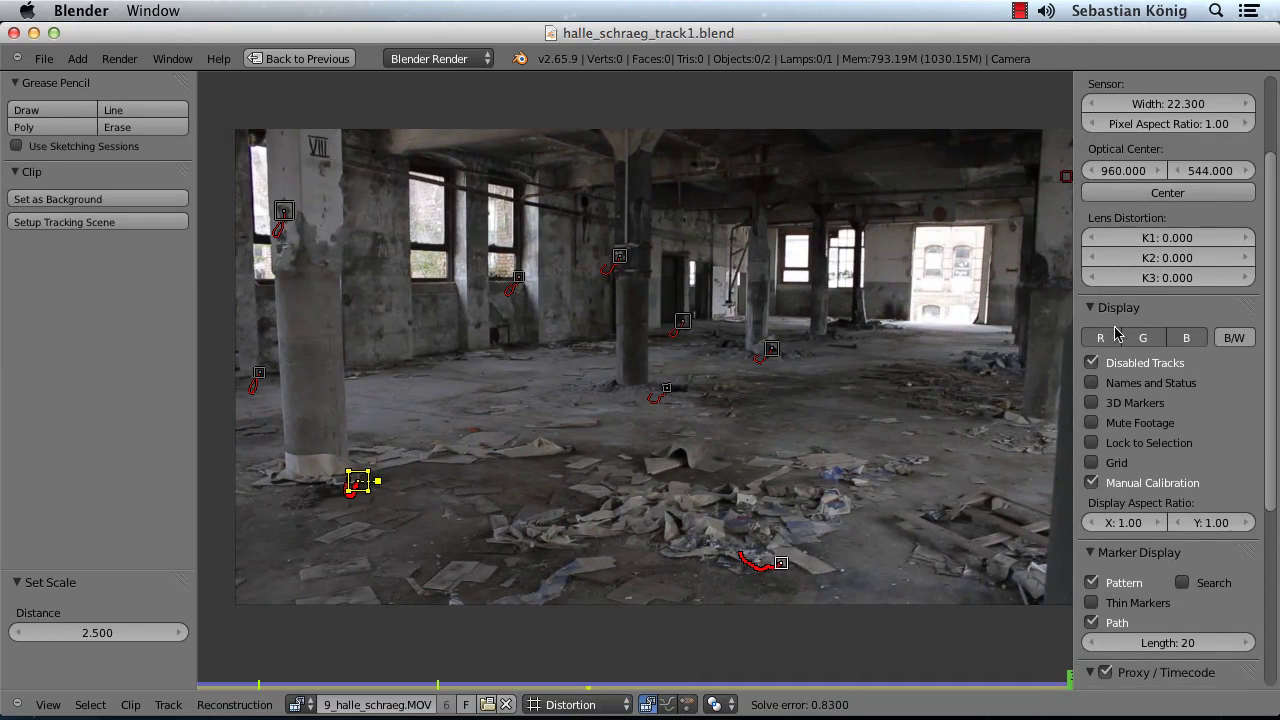
pyautogui.click(1093, 464)
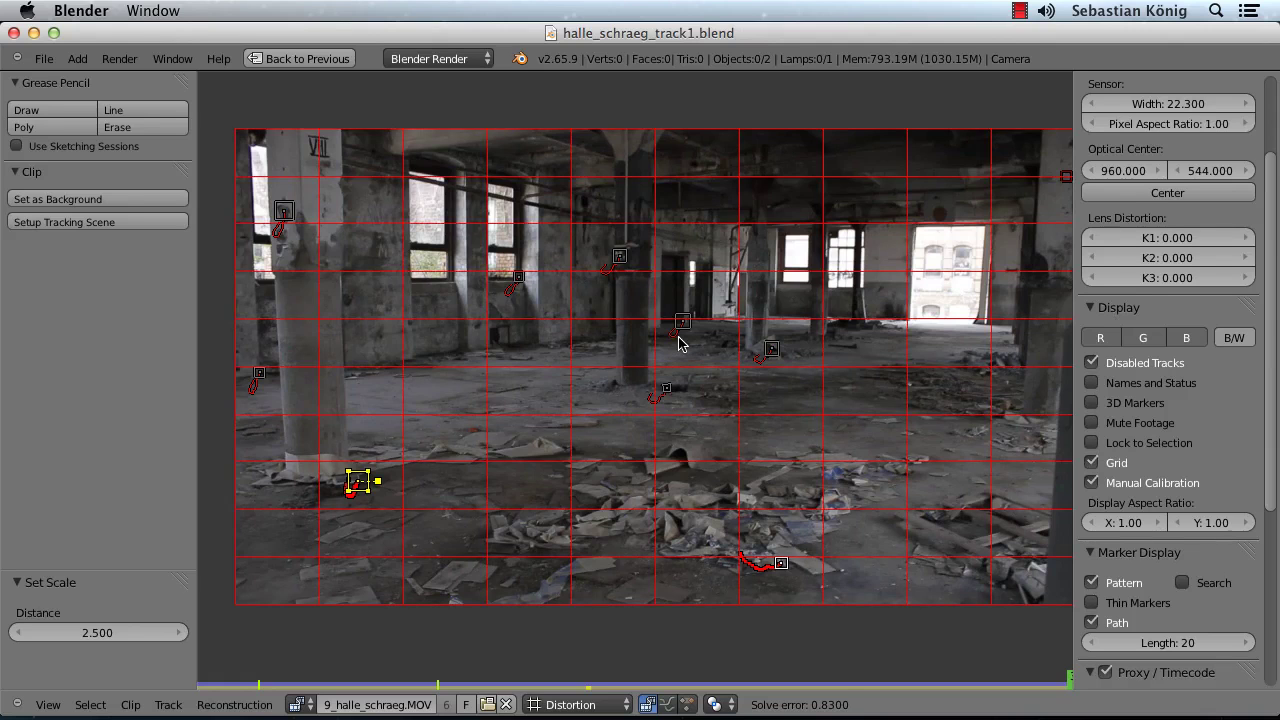
# Drag K1 to -0.147 and K2 to -0.955 in Lens Distortion, bowing the grid into a barrel
pyautogui.scroll(4, 1190, 236)
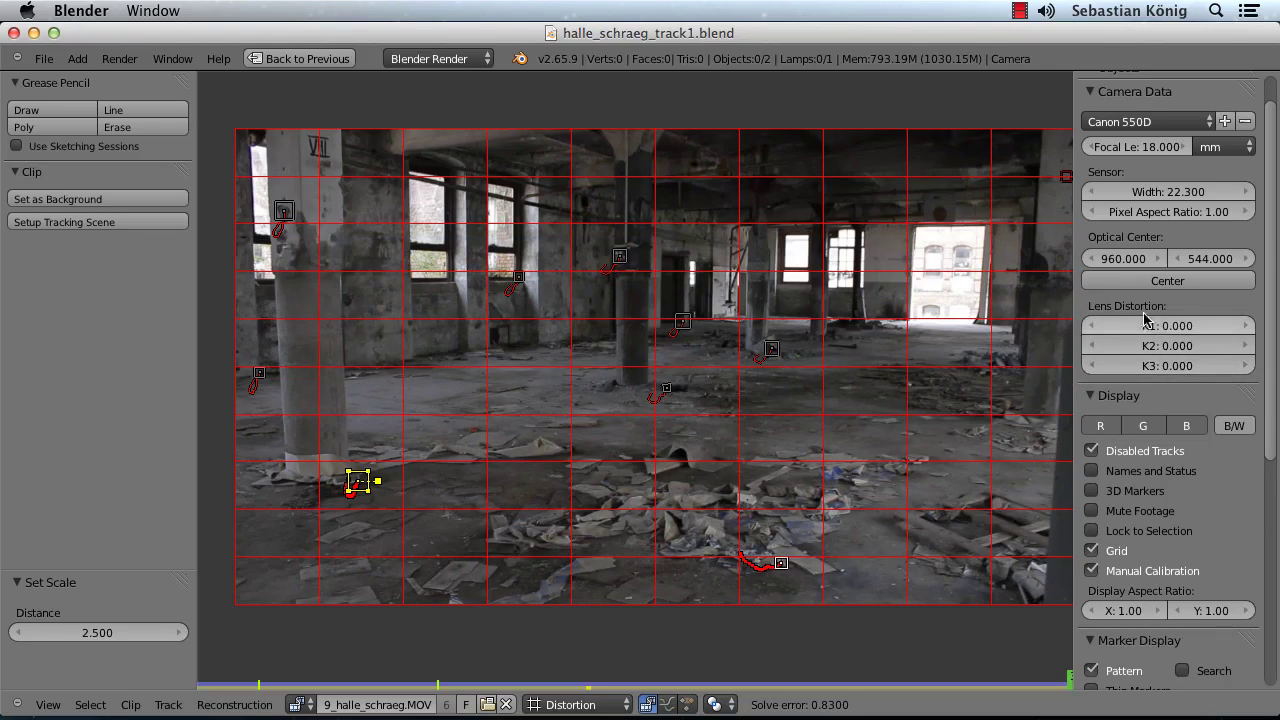
pyautogui.moveTo(1190, 331)
pyautogui.mouseDown()
pyautogui.moveTo(1278, 332)
pyautogui.moveTo(1060, 335)
pyautogui.moveTo(1172, 328)
pyautogui.mouseUp()
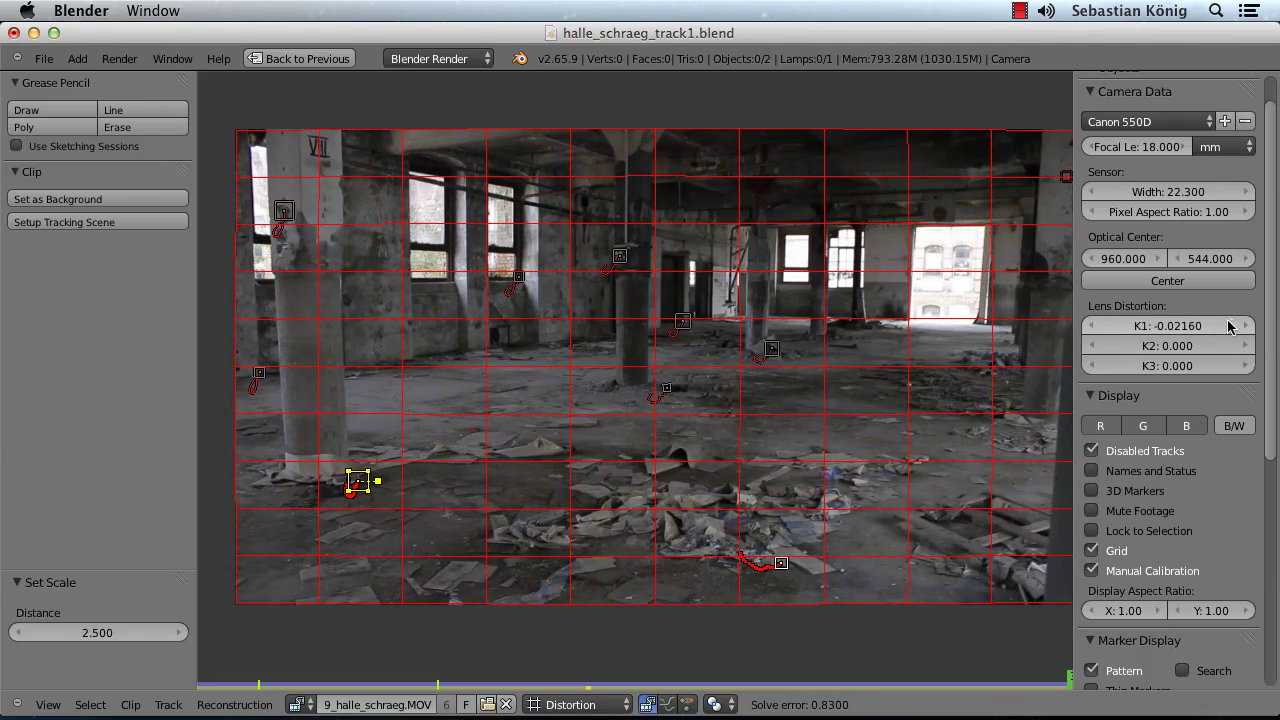
pyautogui.moveTo(1228, 326); pyautogui.dragTo(975, 322)
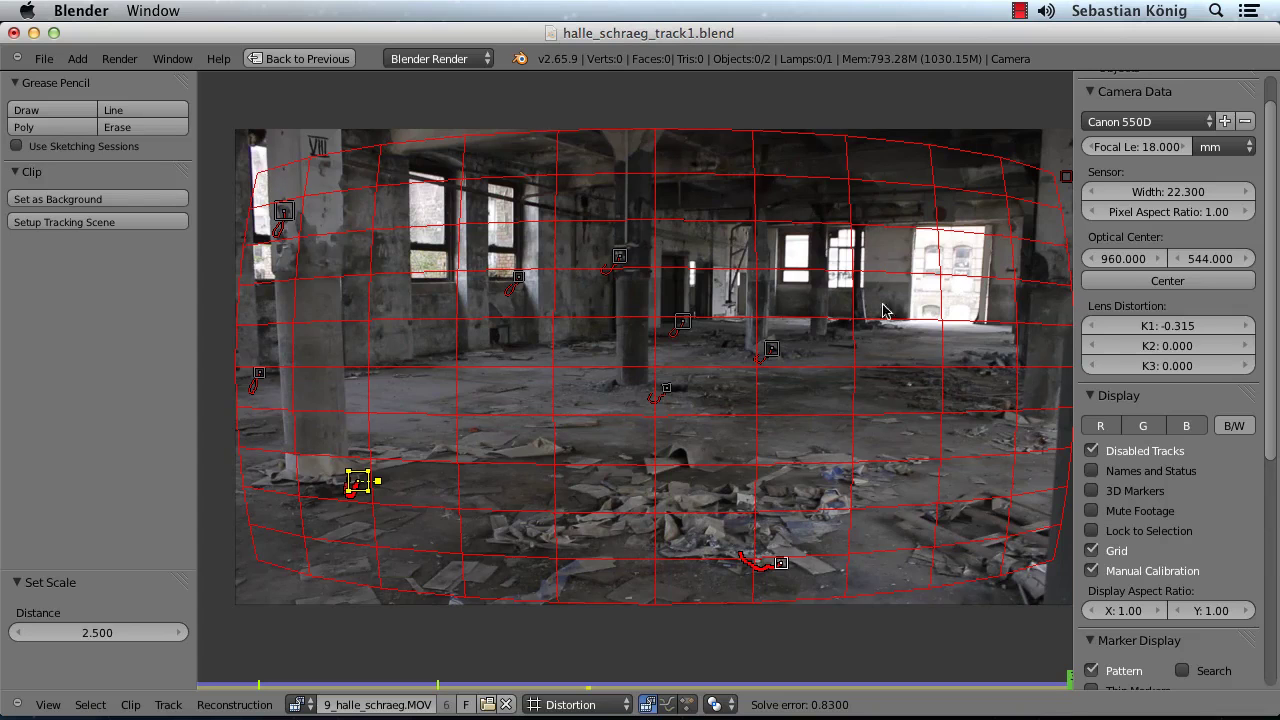
pyautogui.moveTo(1125, 330)
pyautogui.mouseDown()
pyautogui.moveTo(1205, 325)
pyautogui.moveTo(1090, 335)
pyautogui.mouseUp()
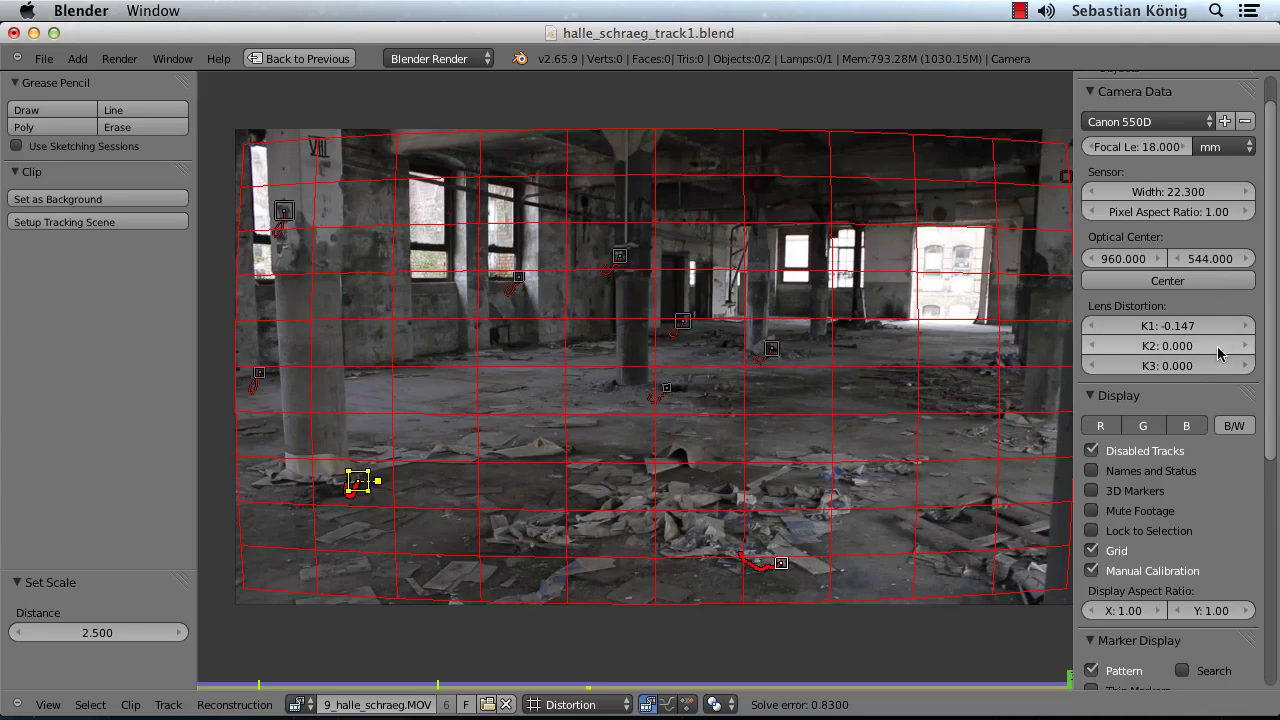
pyautogui.moveTo(1218, 355); pyautogui.dragTo(1067, 362)
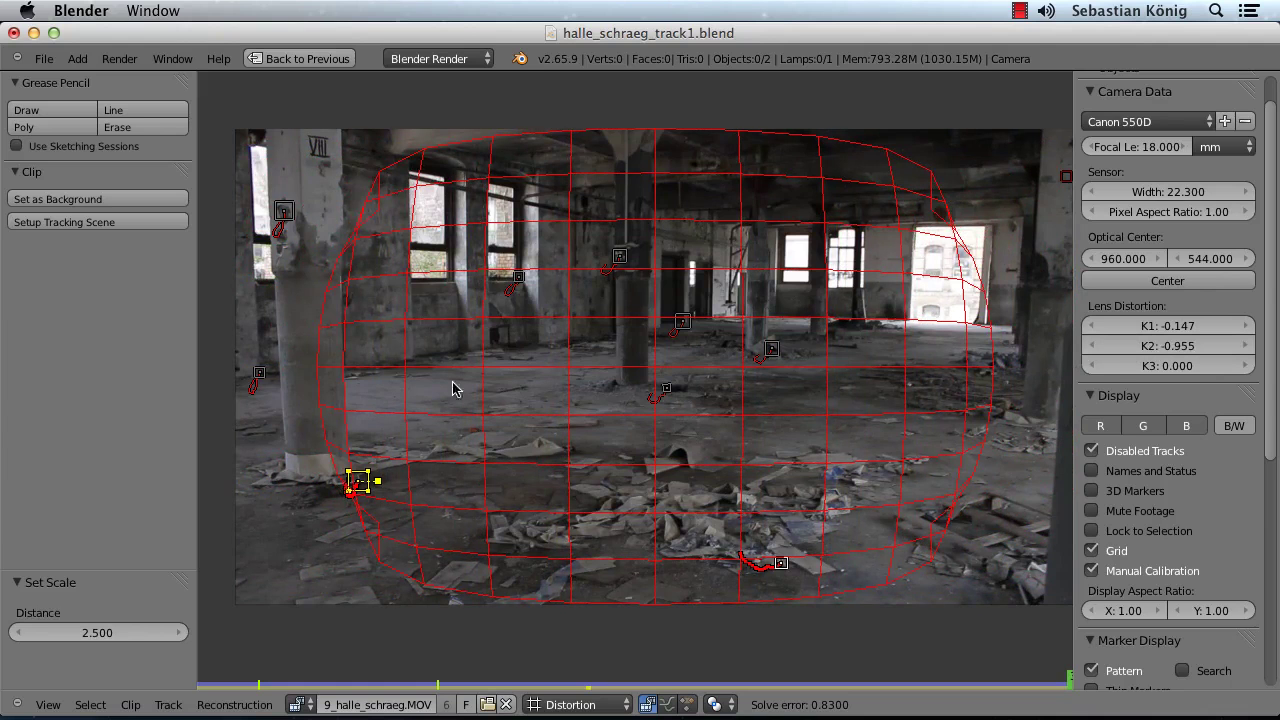
# Select a marker and type 0 into both K1 and K2 so the grid lies straight
pyautogui.moveTo(1133, 352)
pyautogui.mouseDown()
pyautogui.moveTo(1250, 348)
pyautogui.moveTo(1037, 333)
pyautogui.moveTo(1105, 340)
pyautogui.moveTo(1100, 328)
pyautogui.moveTo(1063, 322)
pyautogui.moveTo(1082, 346)
pyautogui.mouseUp()
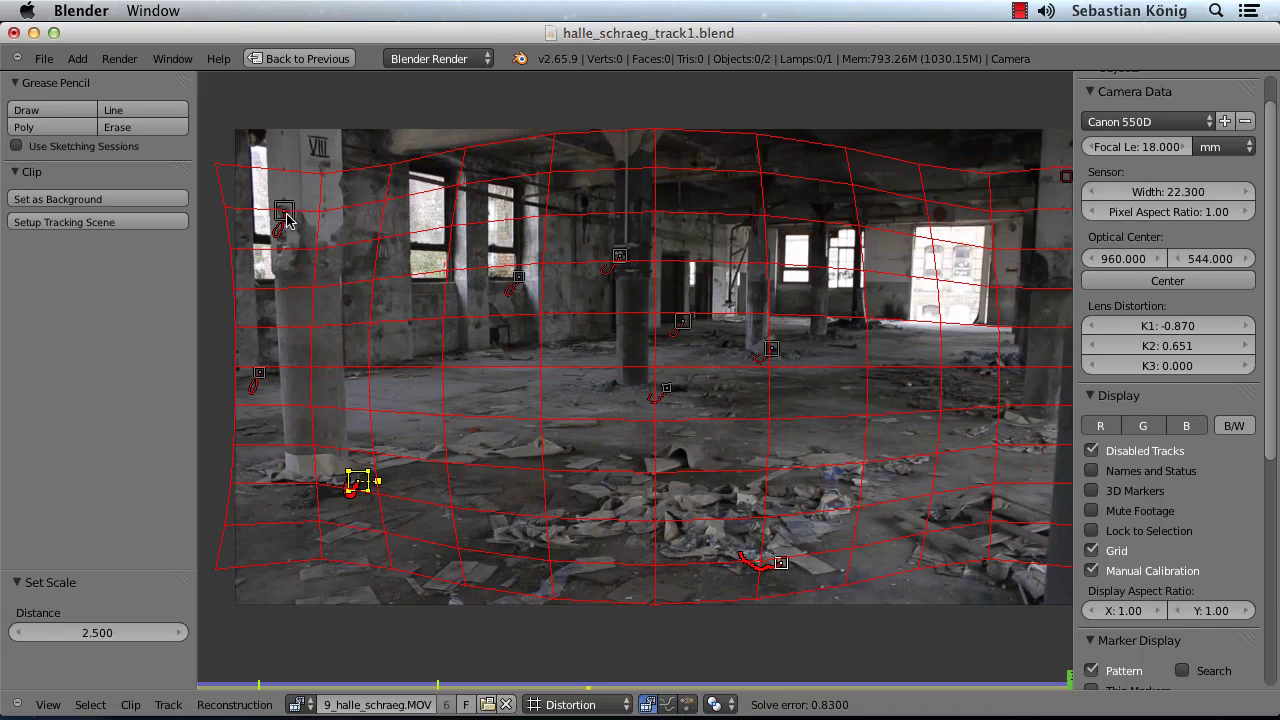
pyautogui.rightClick(286, 214)
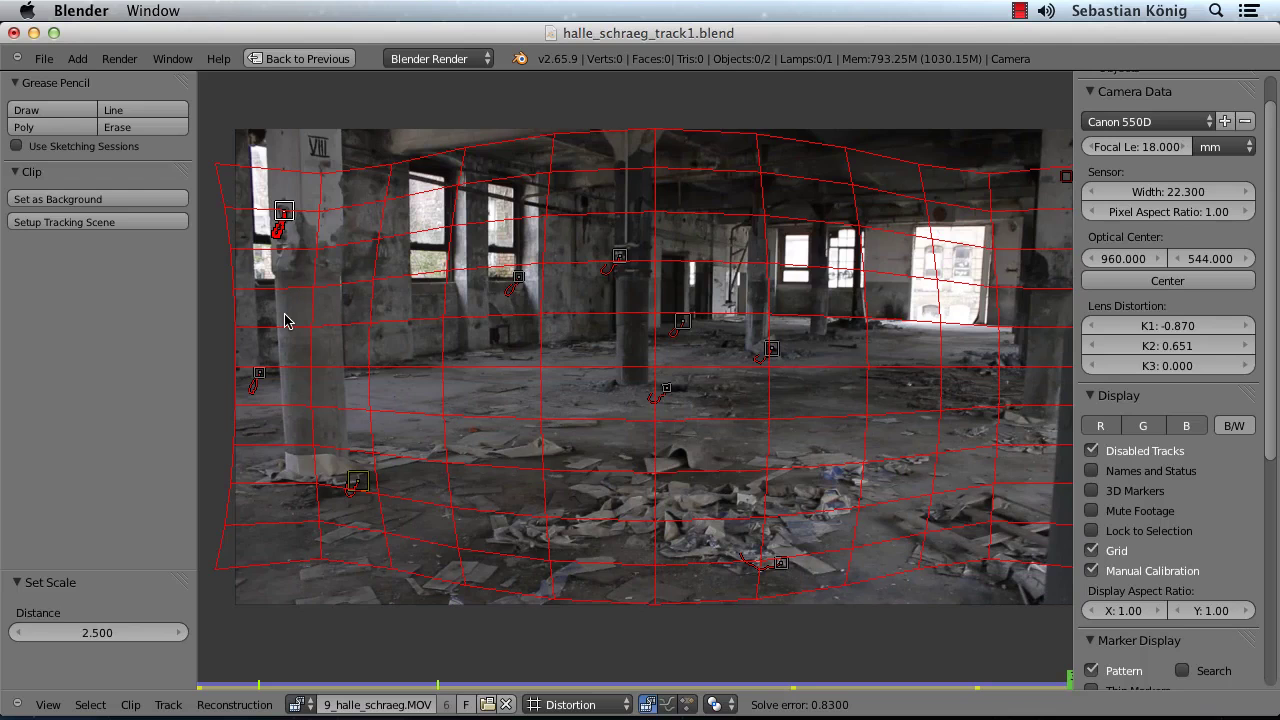
pyautogui.click(1156, 330)
pyautogui.write('0')
pyautogui.press('Tab')
pyautogui.write('0')
pyautogui.press('Return')
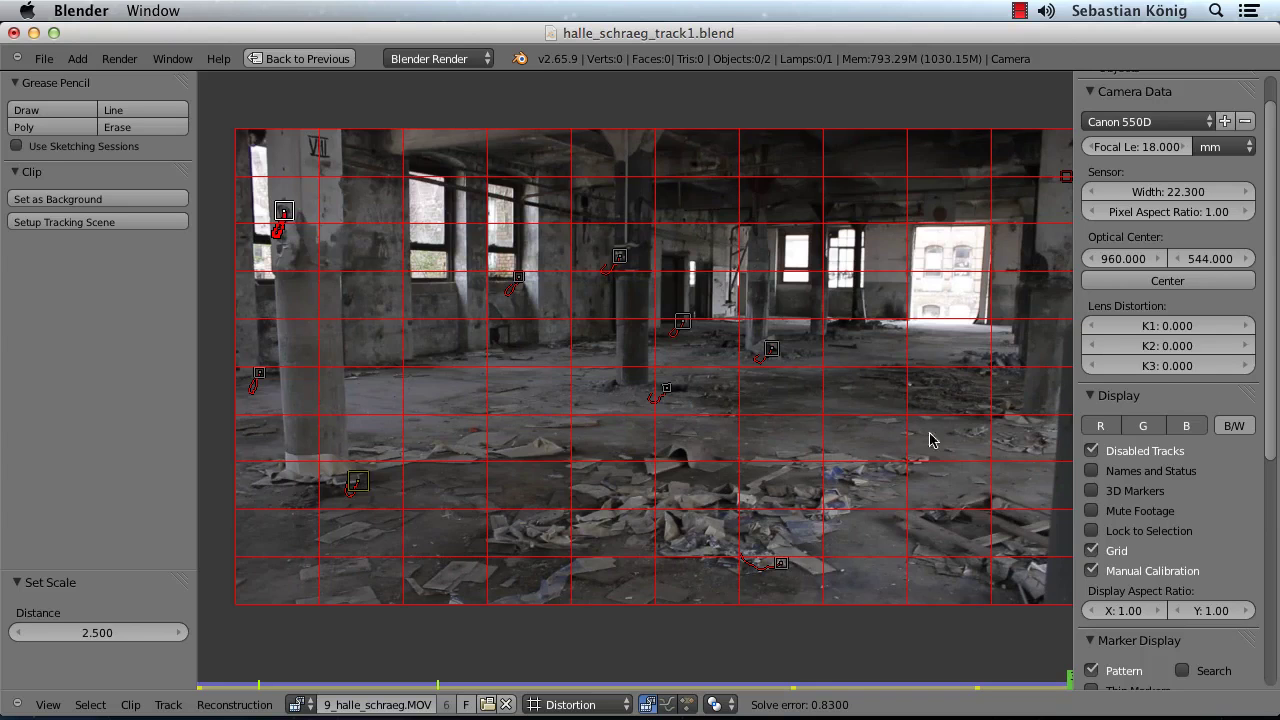
# Hide the distortion grid and draw a straight grease pencil line along the left pillar edge
pyautogui.click(1092, 551)
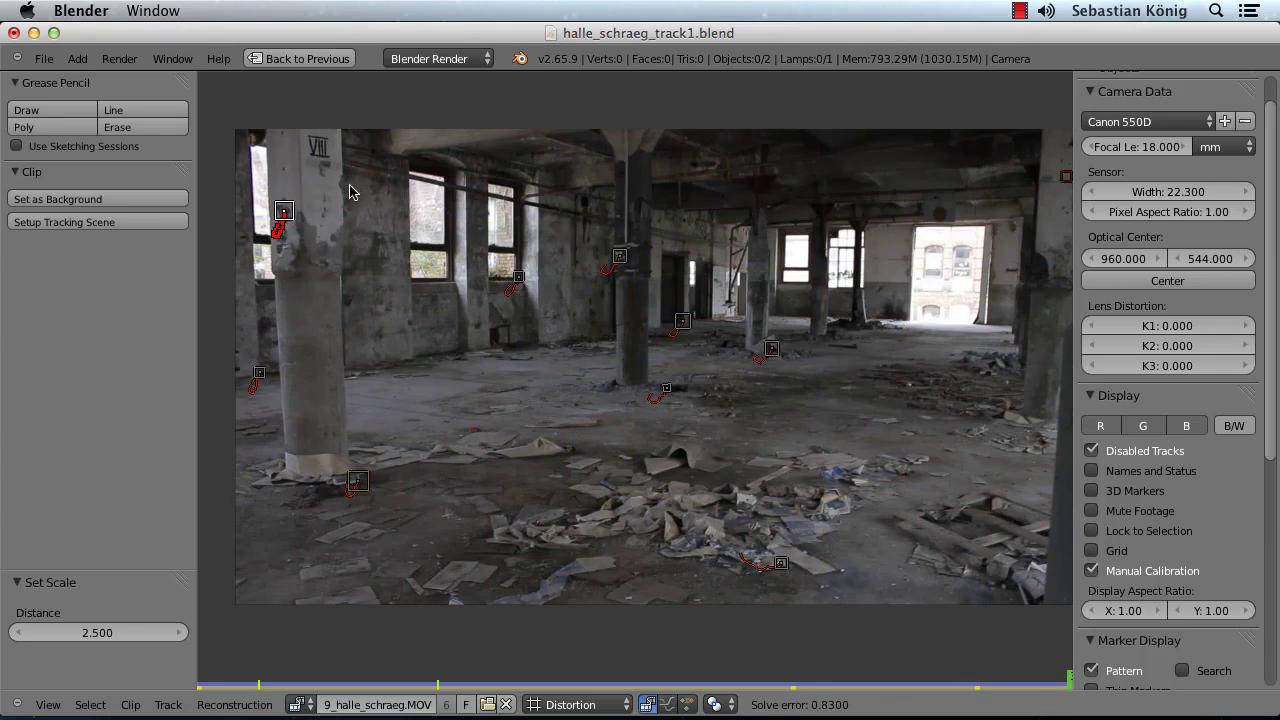
pyautogui.moveTo(267, 138); pyautogui.dragTo(291, 483)
pyautogui.scroll(2, 290, 125)
pyautogui.scroll(2, 280, 112)
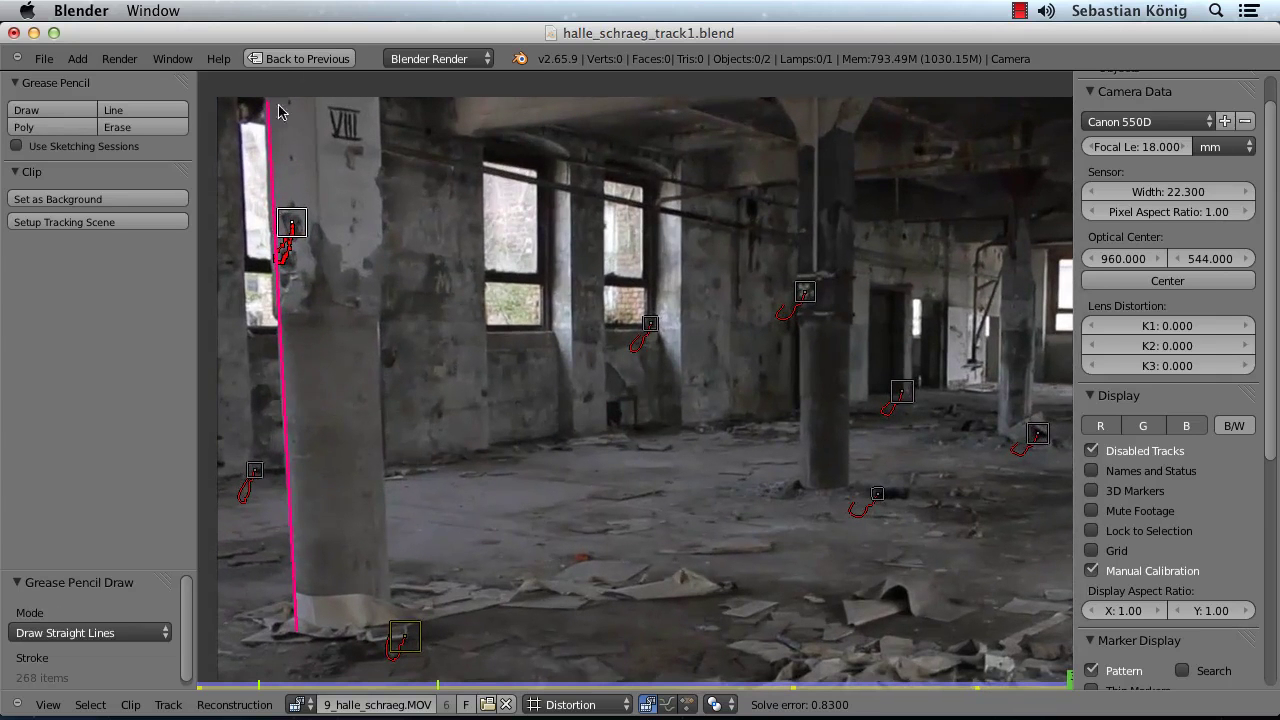
pyautogui.hotkey('alt', 'a')
pyautogui.keyDown('ctrl'); pyautogui.moveTo(283, 215); pyautogui.dragTo(288, 258, button='middle'); pyautogui.keyUp('ctrl')
pyautogui.moveTo(474, 305); pyautogui.dragTo(434, 337, button='middle')
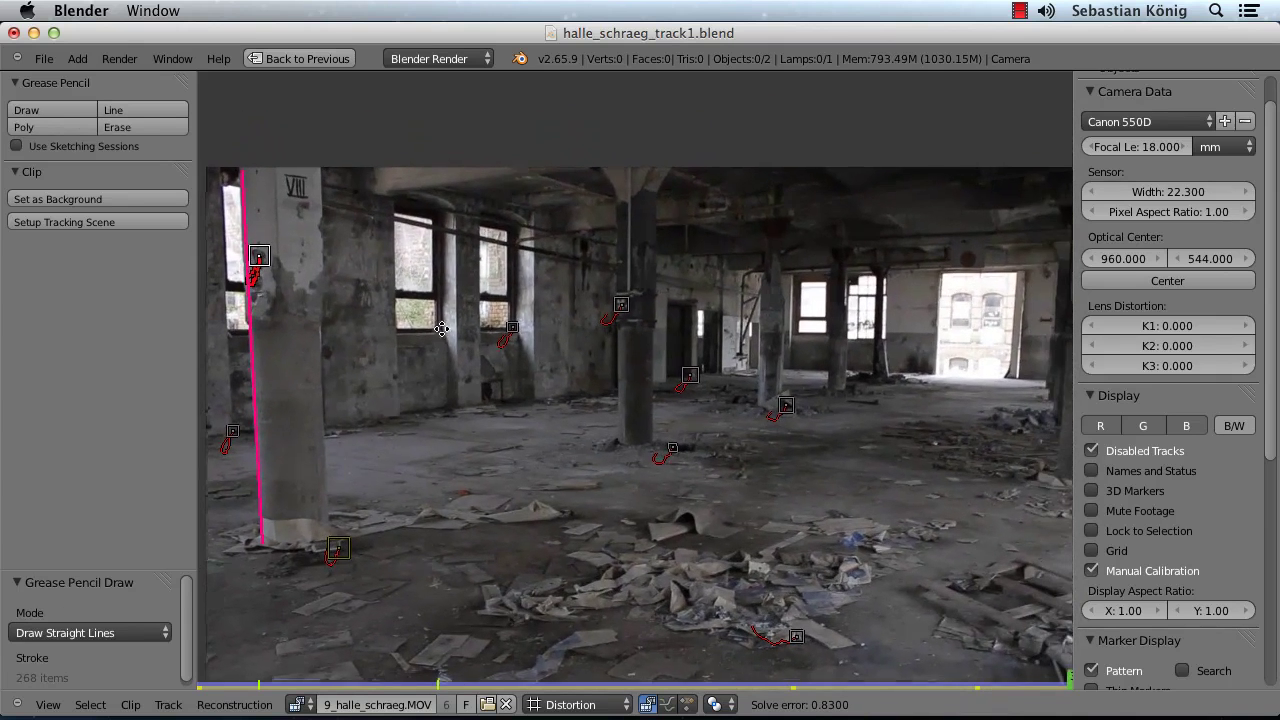
# Trace straight lines along the two ceiling beams and down the right pillar edge
pyautogui.moveTo(369, 194); pyautogui.dragTo(562, 164)
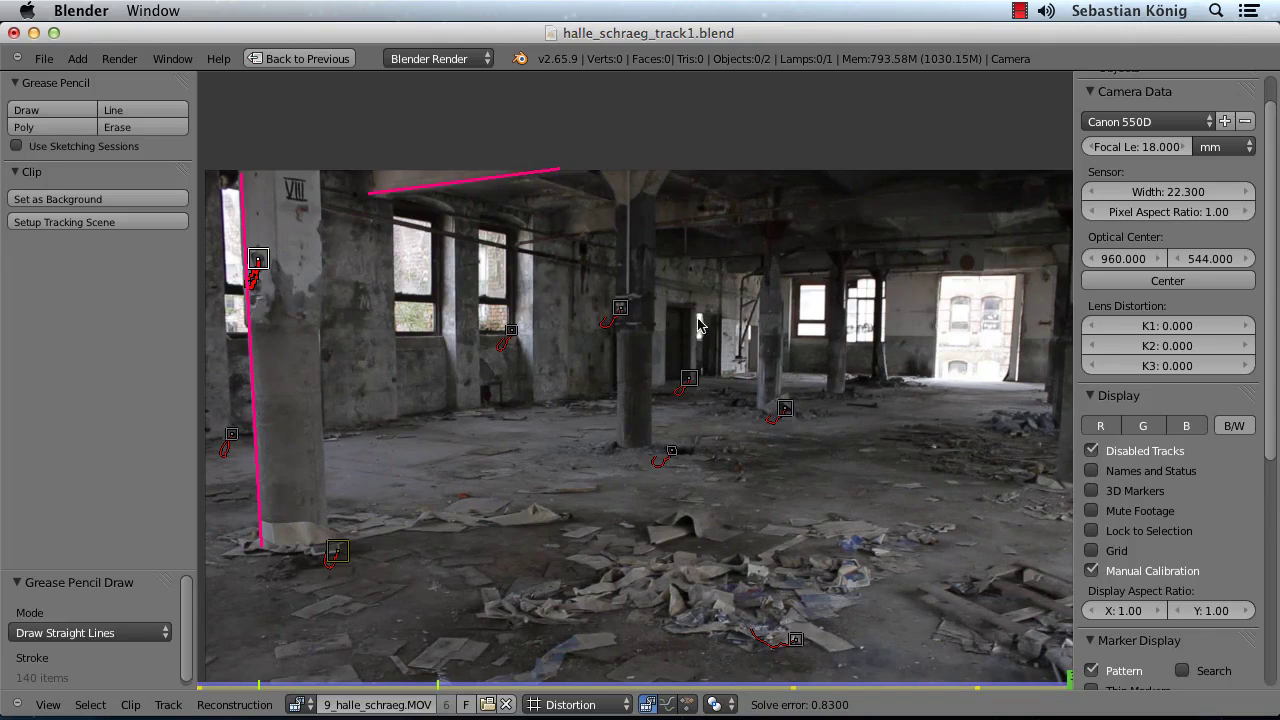
pyautogui.hscroll(3, 716, 338)
pyautogui.moveTo(731, 349); pyautogui.dragTo(496, 347, button='middle')
pyautogui.moveTo(416, 276); pyautogui.dragTo(748, 268)
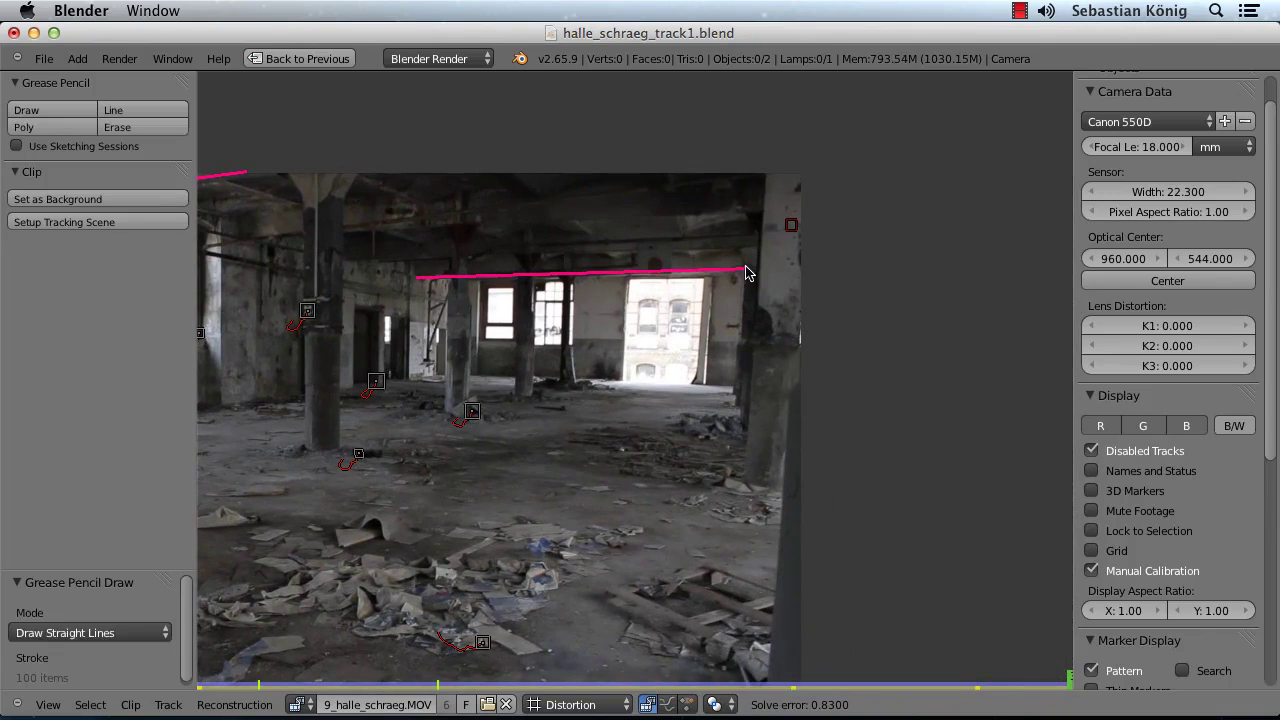
pyautogui.moveTo(767, 173); pyautogui.dragTo(740, 484)
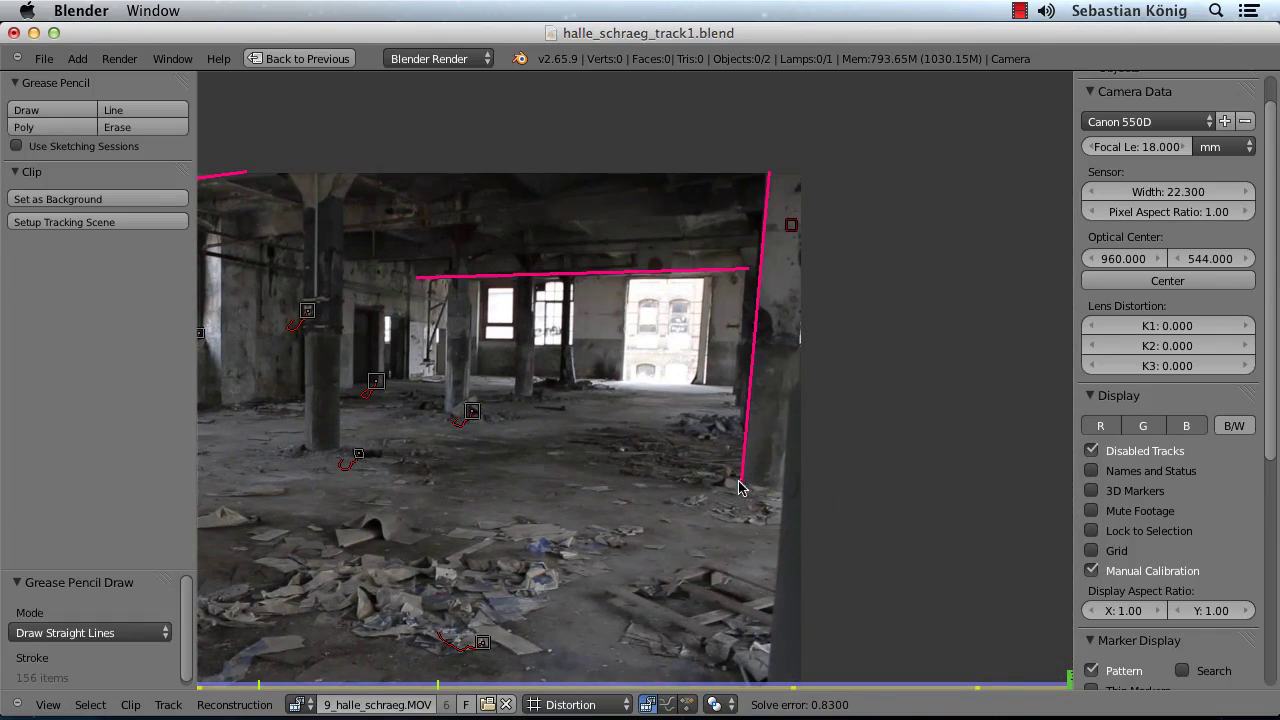
pyautogui.moveTo(677, 482); pyautogui.dragTo(873, 489, button='middle')
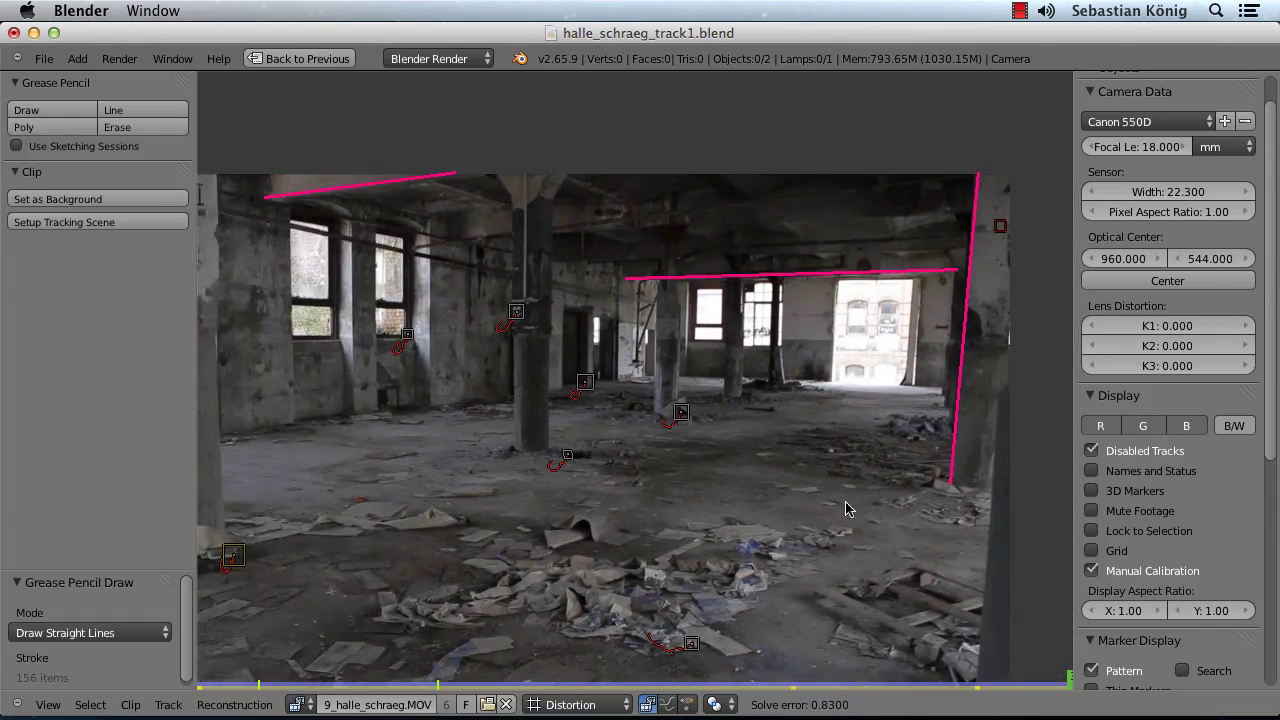
pyautogui.scroll(-2, 845, 509)
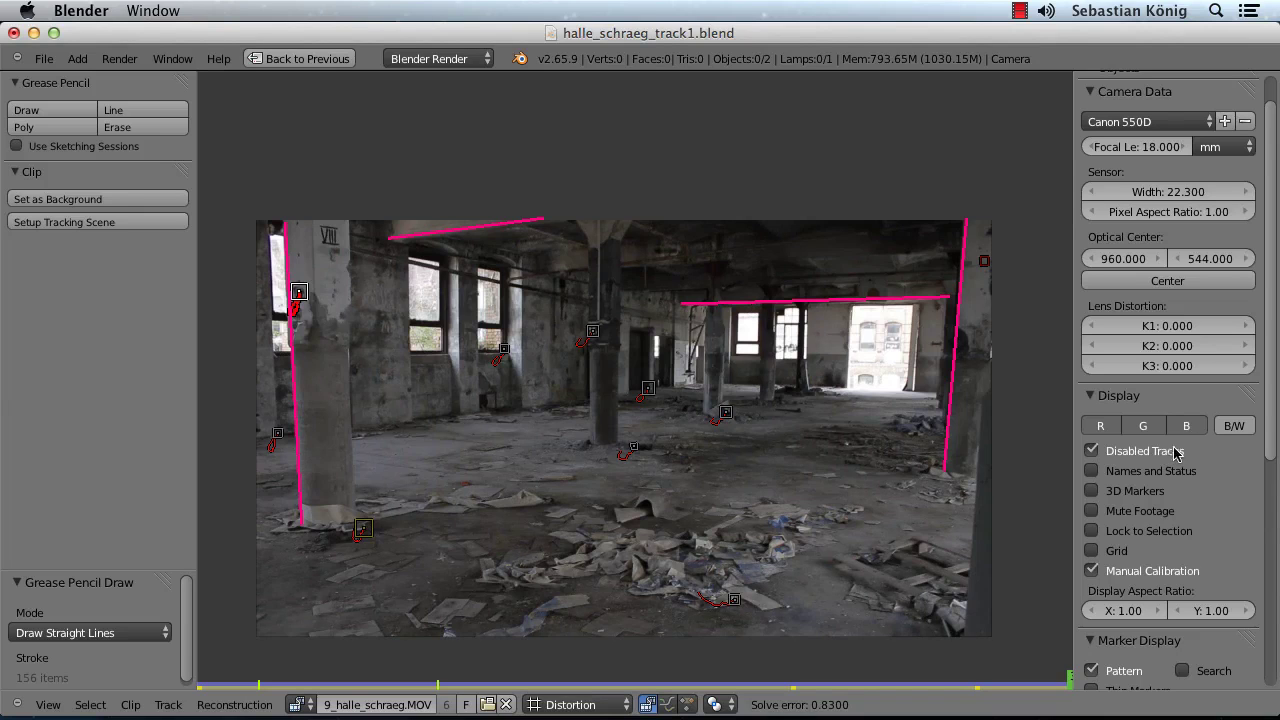
# Set K1 to -0.108 and K2 to 0.01160, then re-solve the camera with Shift+S
pyautogui.moveTo(1199, 330)
pyautogui.mouseDown()
pyautogui.moveTo(1100, 333)
pyautogui.moveTo(1158, 336)
pyautogui.mouseUp()
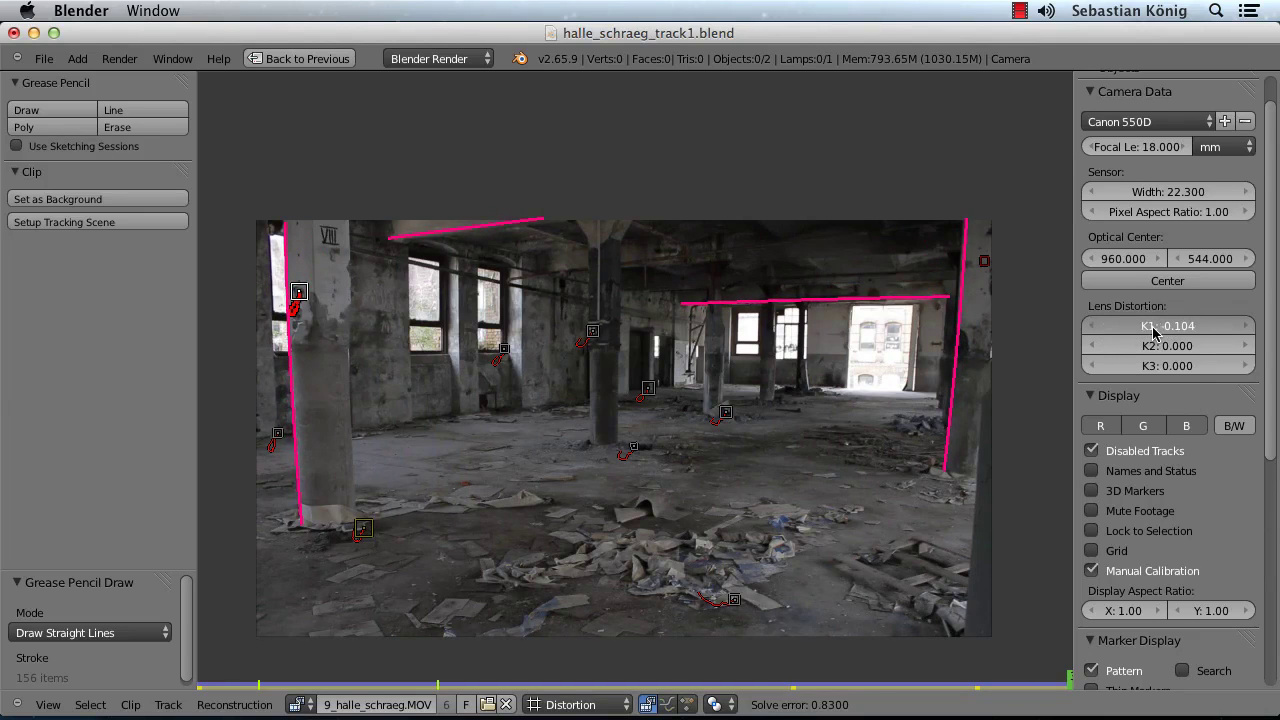
pyautogui.moveTo(1153, 332); pyautogui.dragTo(1150, 332)
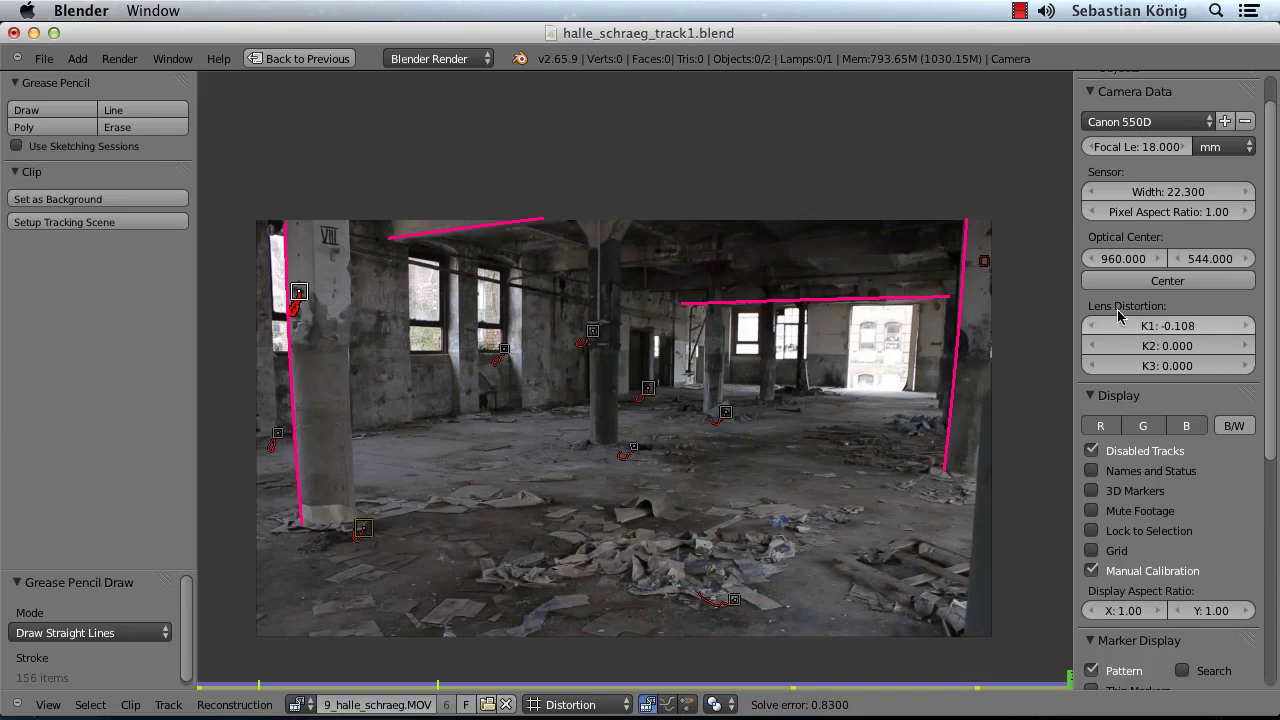
pyautogui.moveTo(1143, 352)
pyautogui.mouseDown()
pyautogui.moveTo(1200, 345)
pyautogui.moveTo(1146, 353)
pyautogui.moveTo(1160, 357)
pyautogui.mouseUp()
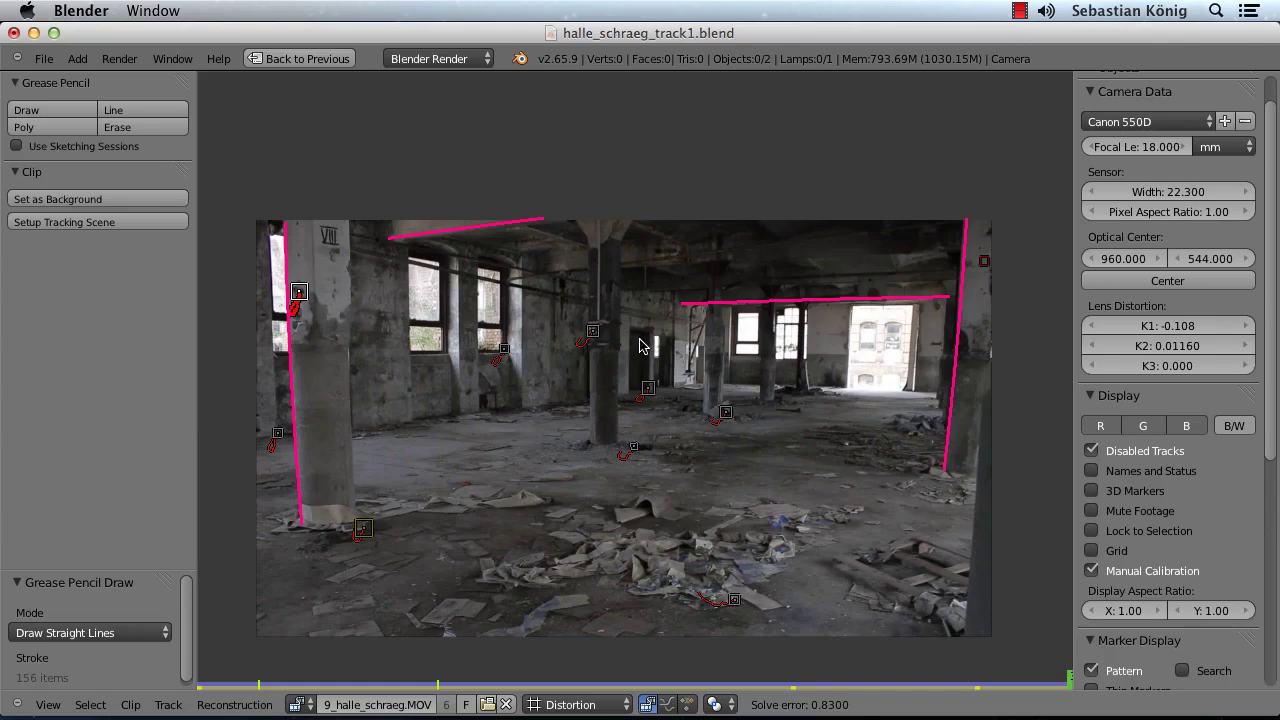
pyautogui.hotkey('shift', 's')
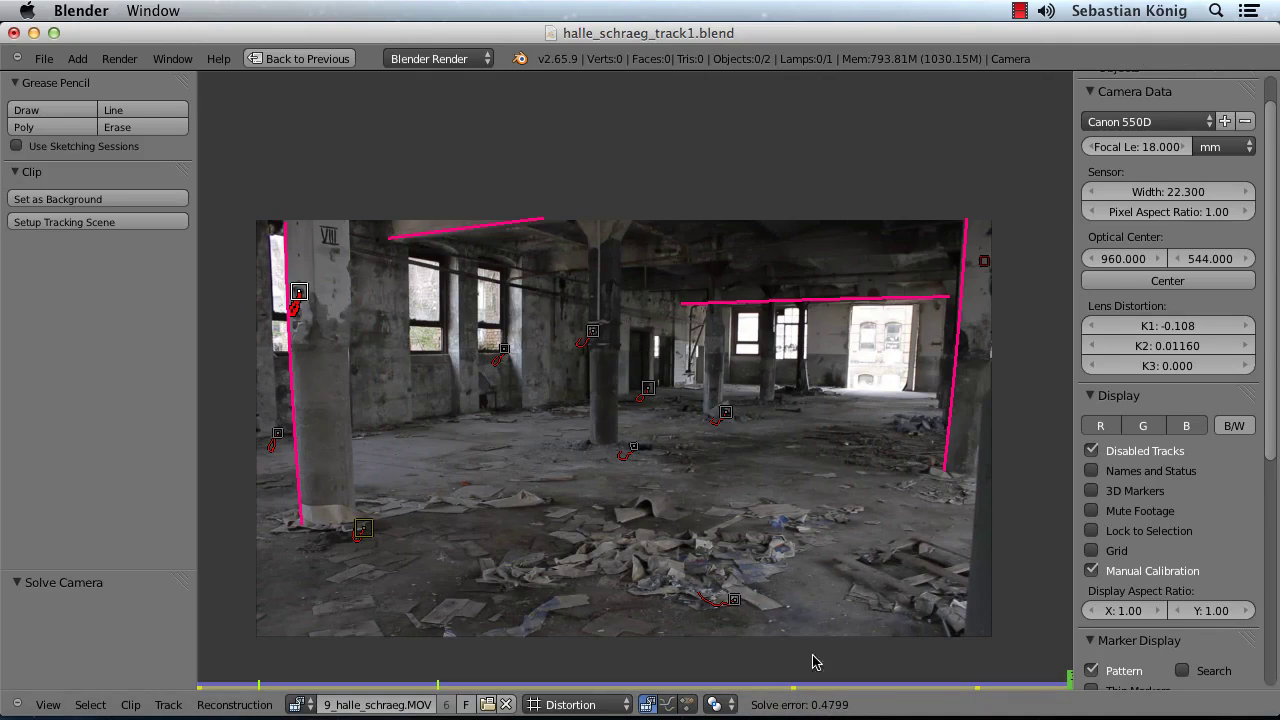
# Zoom in on a marker, enable 3D Markers in the Display panel, then zoom back out
pyautogui.scroll(2, 640, 403)
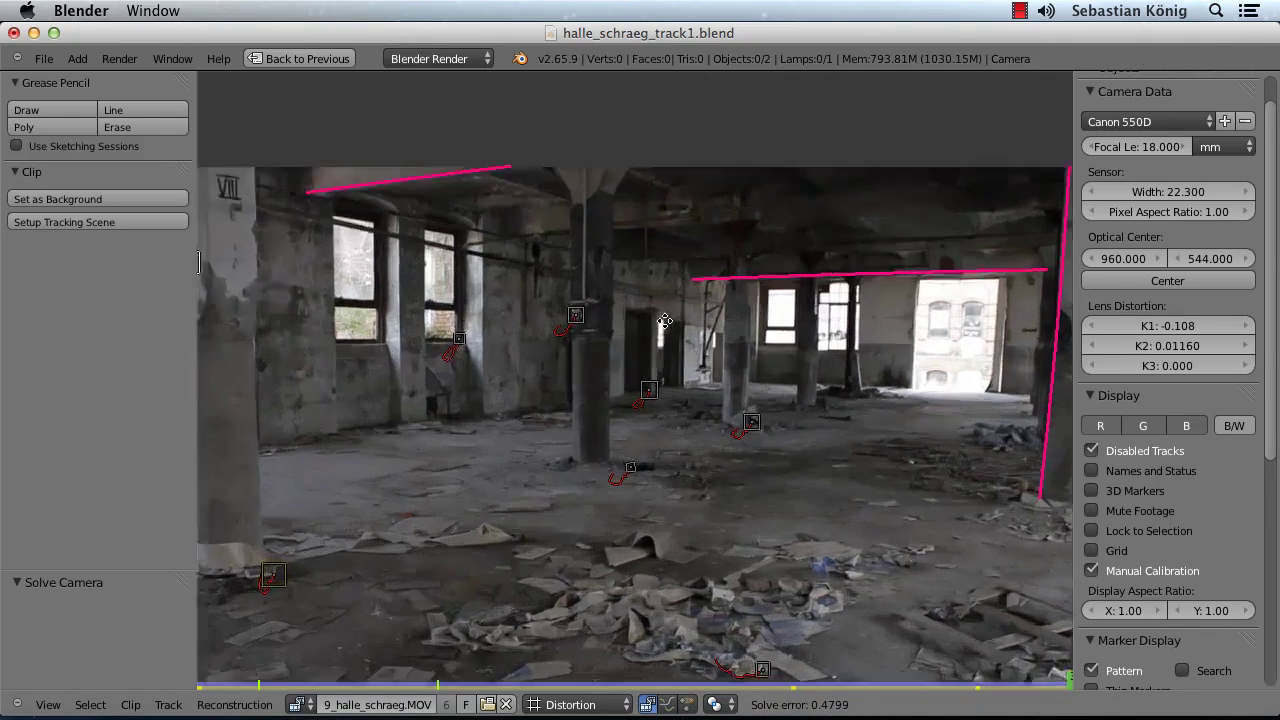
pyautogui.scroll(2, 645, 390)
pyautogui.scroll(2, 665, 350)
pyautogui.scroll(2, 661, 330)
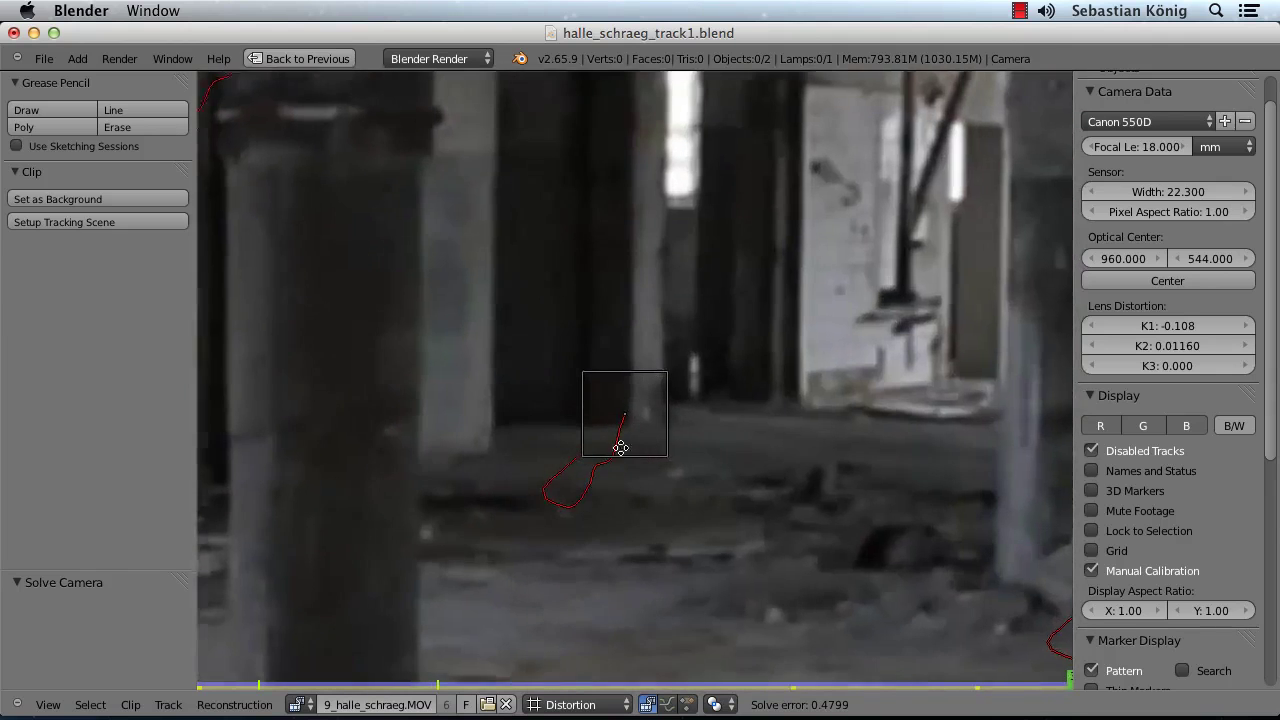
pyautogui.scroll(3, 631, 414)
pyautogui.scroll(2, 637, 477)
pyautogui.click(641, 513)
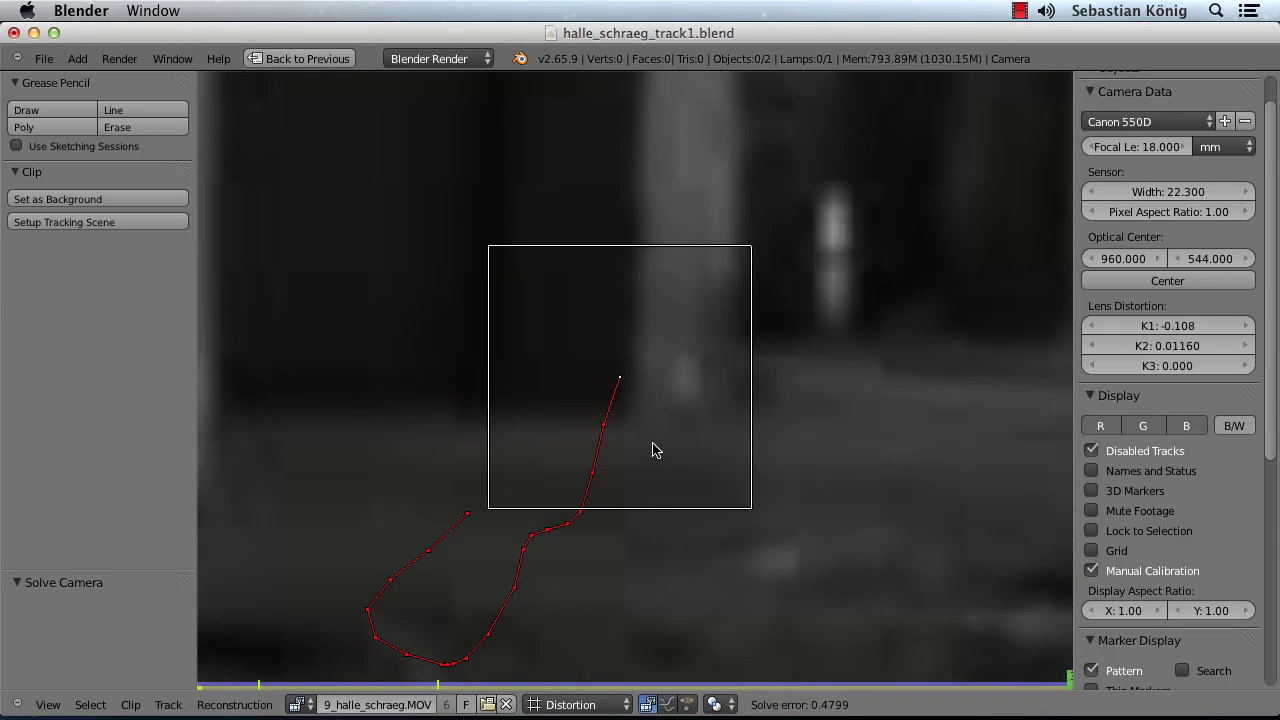
pyautogui.click(1094, 494)
pyautogui.scroll(2, 597, 406)
pyautogui.scroll(2, 654, 297)
pyautogui.scroll(2, 634, 354)
pyautogui.scroll(1, 620, 345)
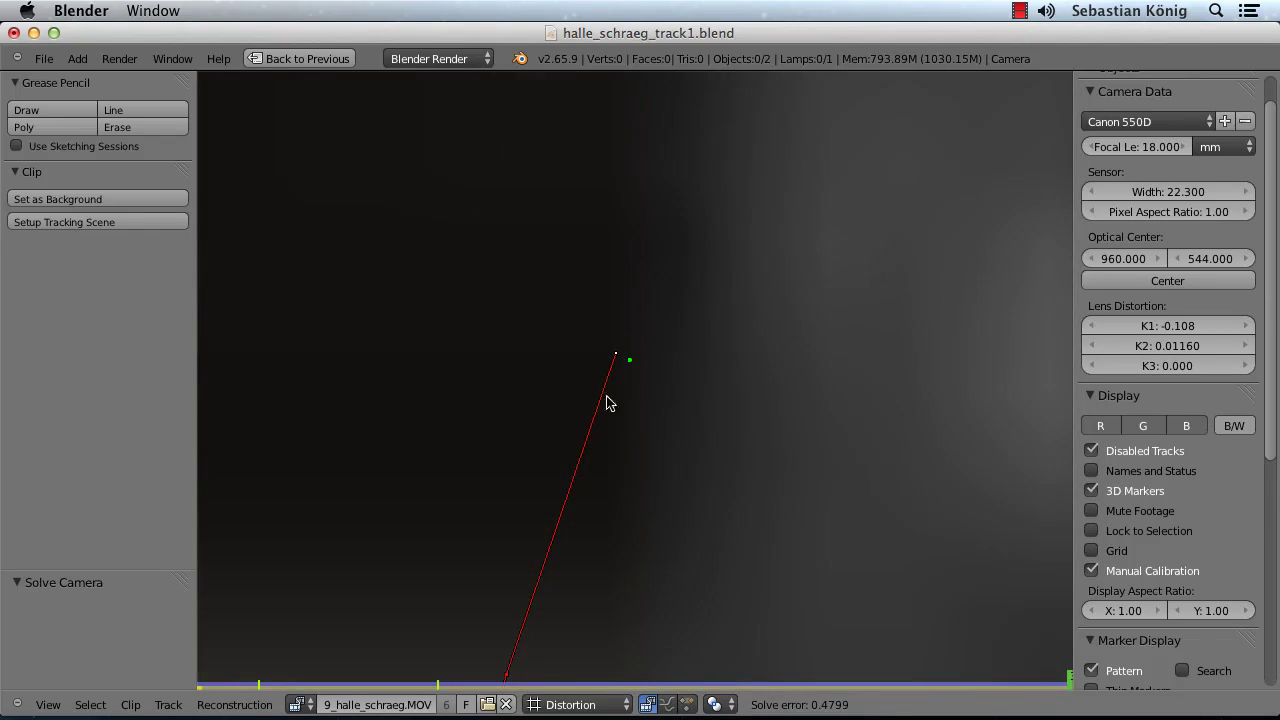
pyautogui.scroll(-3, 689, 400)
pyautogui.scroll(-3, 640, 557)
pyautogui.scroll(-2, 629, 531)
pyautogui.scroll(-2, 655, 470)
pyautogui.scroll(-2, 665, 500)
pyautogui.scroll(-1, 675, 540)
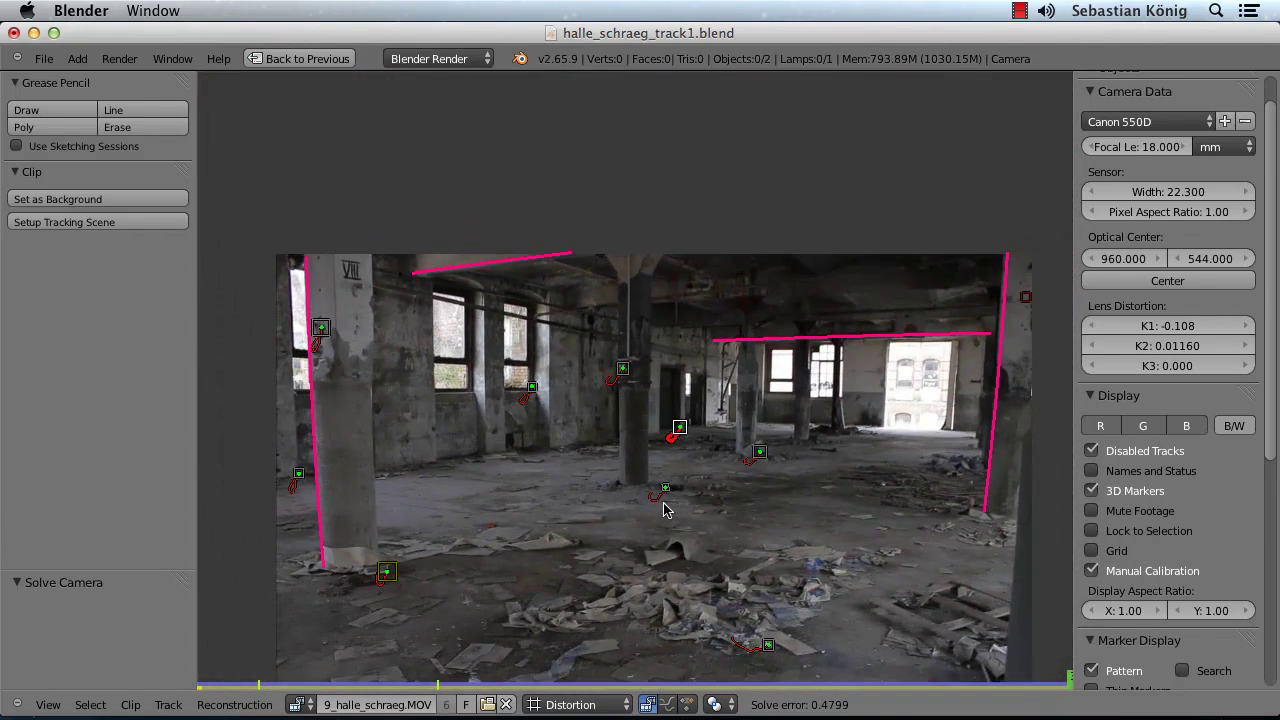
# Scrub the footage, test-move a marker against its solved position, undo it, and return to frame 176
pyautogui.moveTo(1037, 684); pyautogui.dragTo(860, 684)
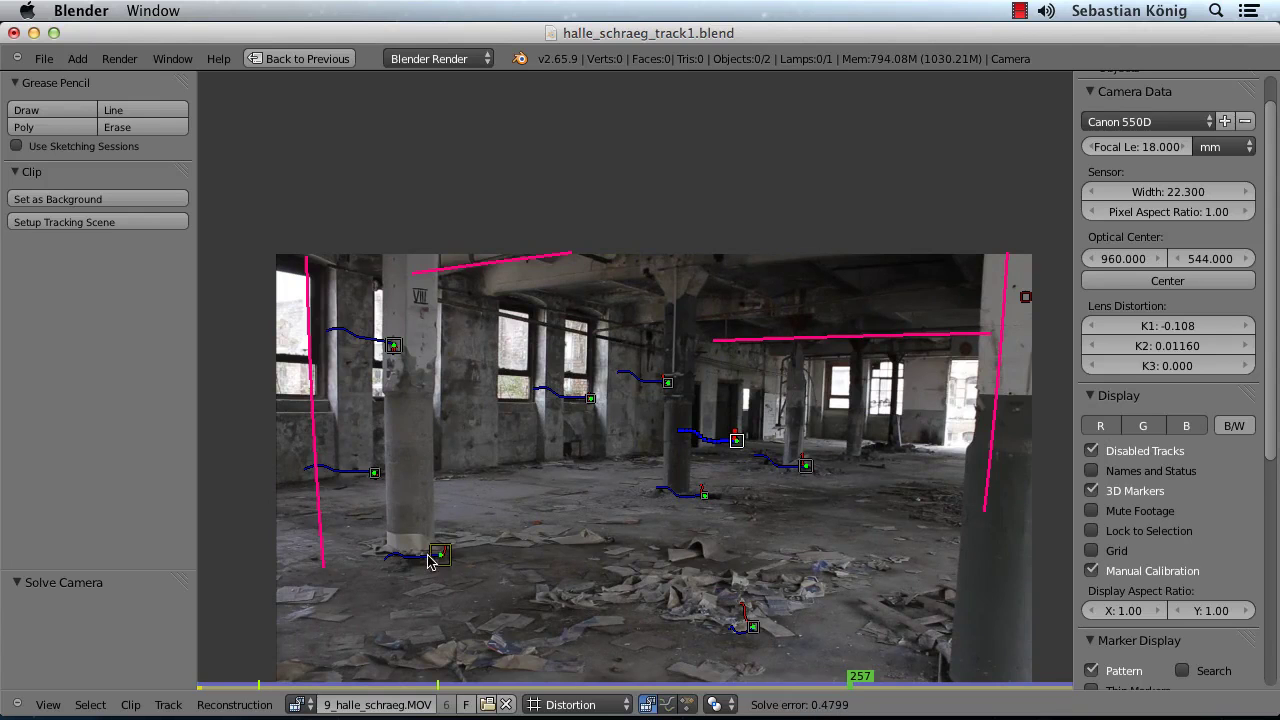
pyautogui.moveTo(851, 684)
pyautogui.mouseDown()
pyautogui.moveTo(398, 700)
pyautogui.moveTo(750, 640)
pyautogui.mouseUp()
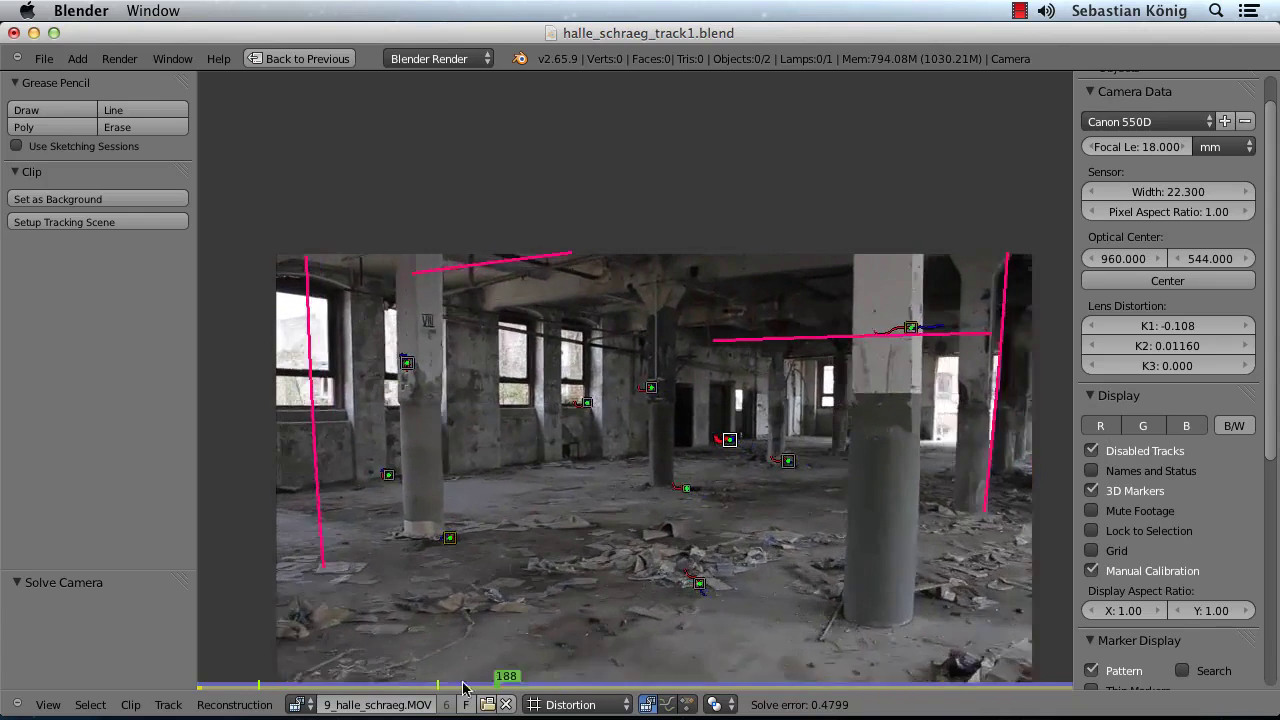
pyautogui.press('Right')
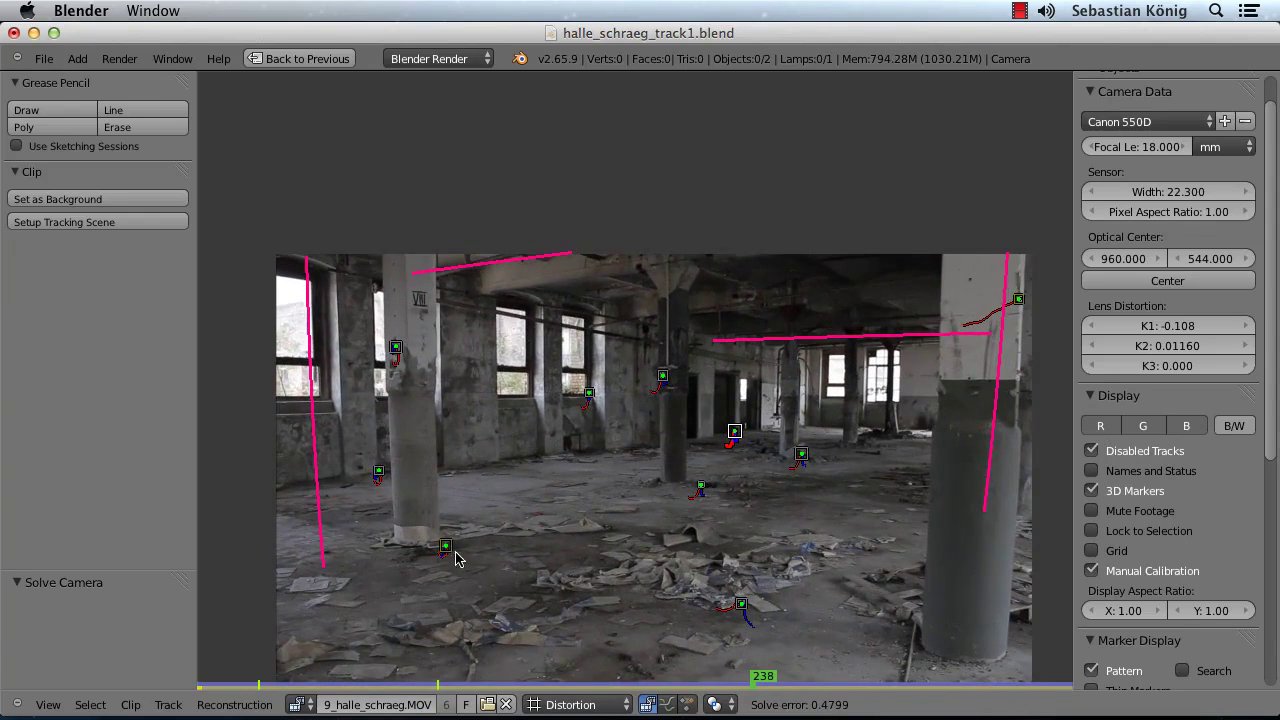
pyautogui.press('g')
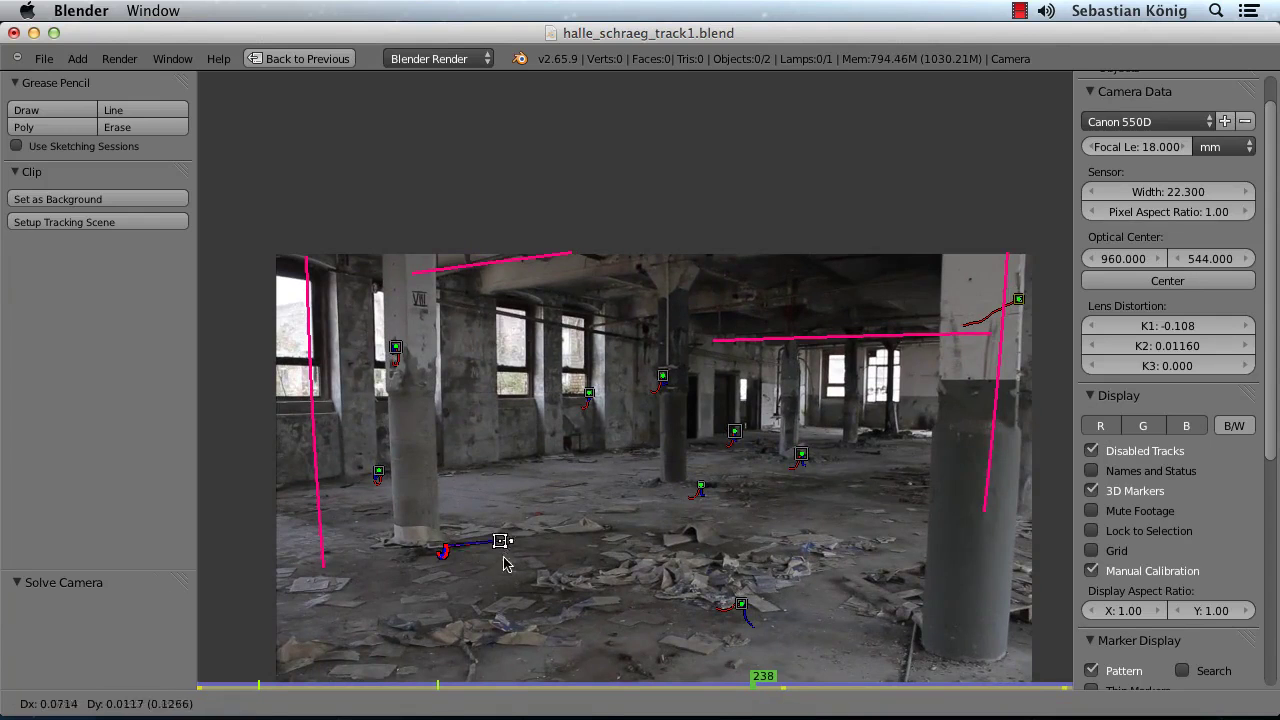
pyautogui.click(484, 561)
pyautogui.keyDown('ctrl'); pyautogui.moveTo(484, 561); pyautogui.dragTo(526, 330, button='middle'); pyautogui.keyUp('ctrl')
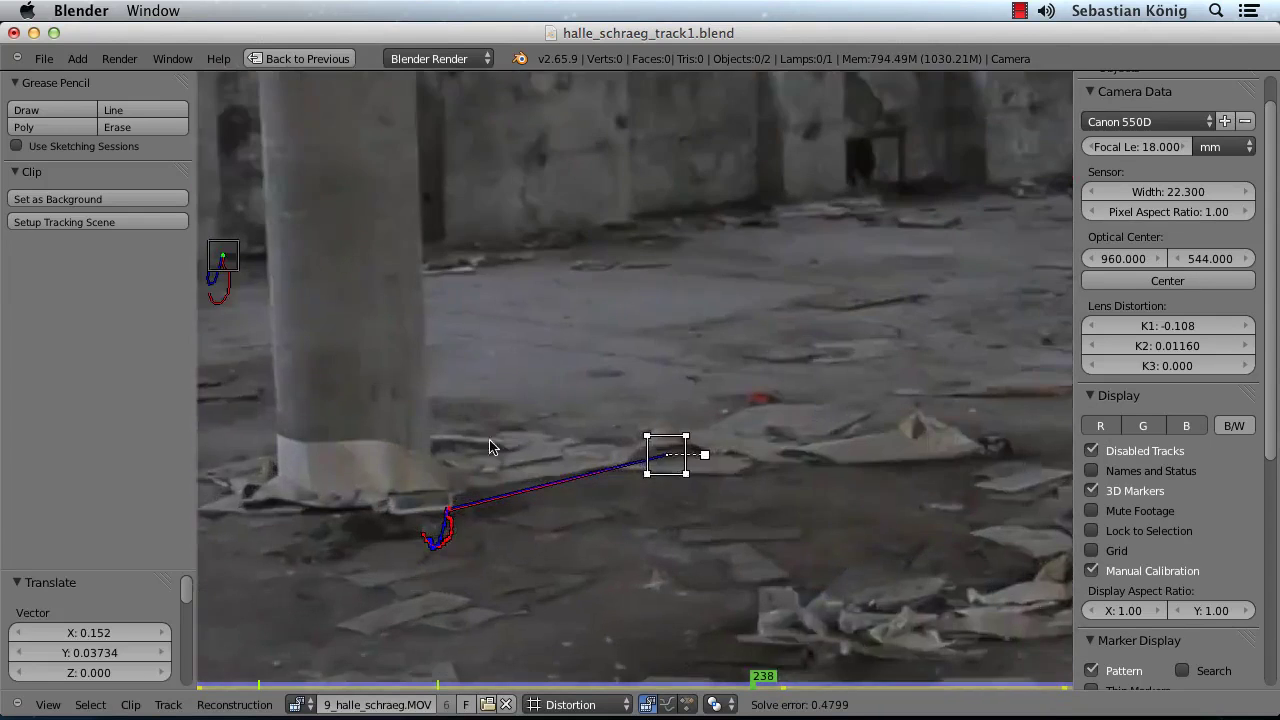
pyautogui.scroll(2, 450, 487)
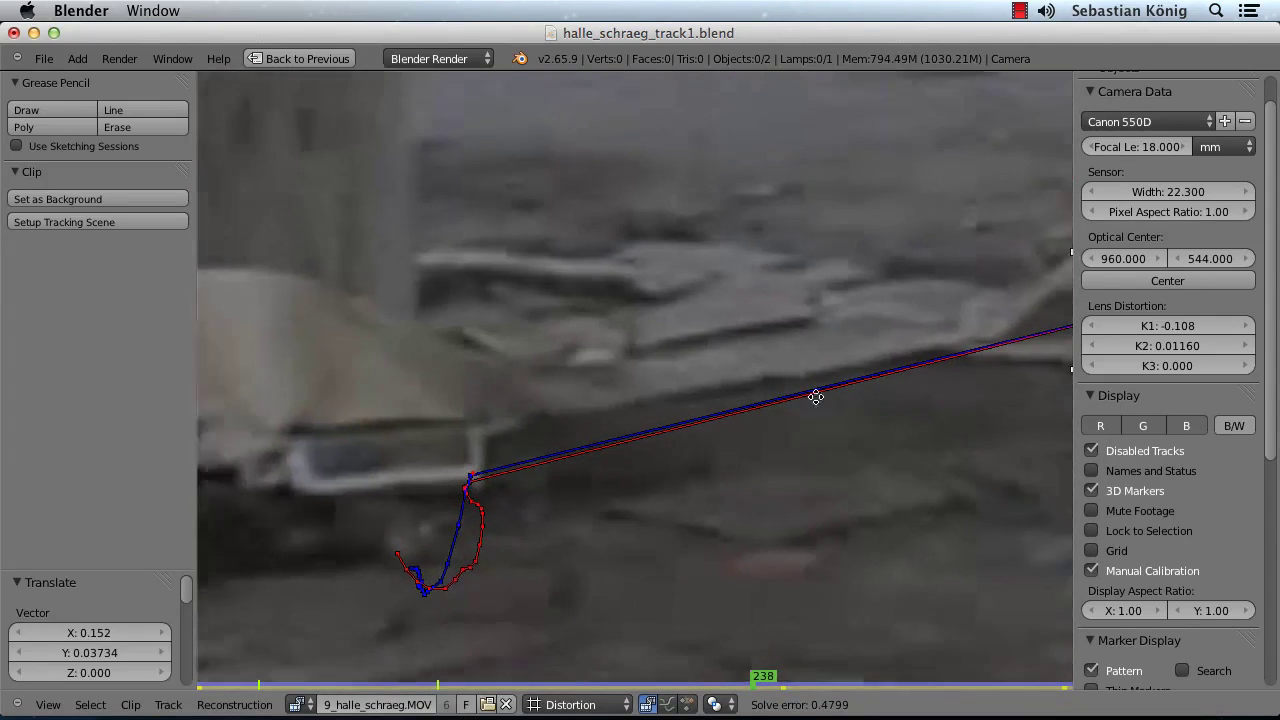
pyautogui.scroll(-5, 812, 385)
pyautogui.hotkey('ctrl', 'z')
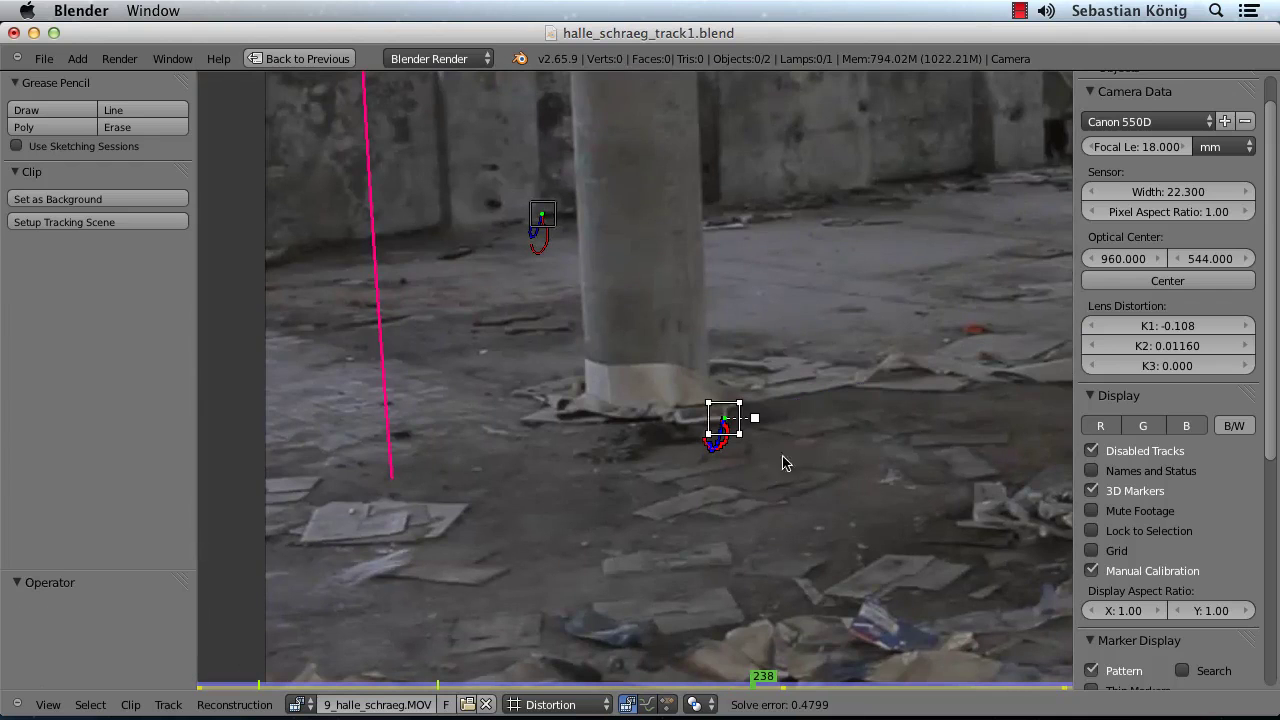
pyautogui.hotkey('shift', 'alt', 'a')
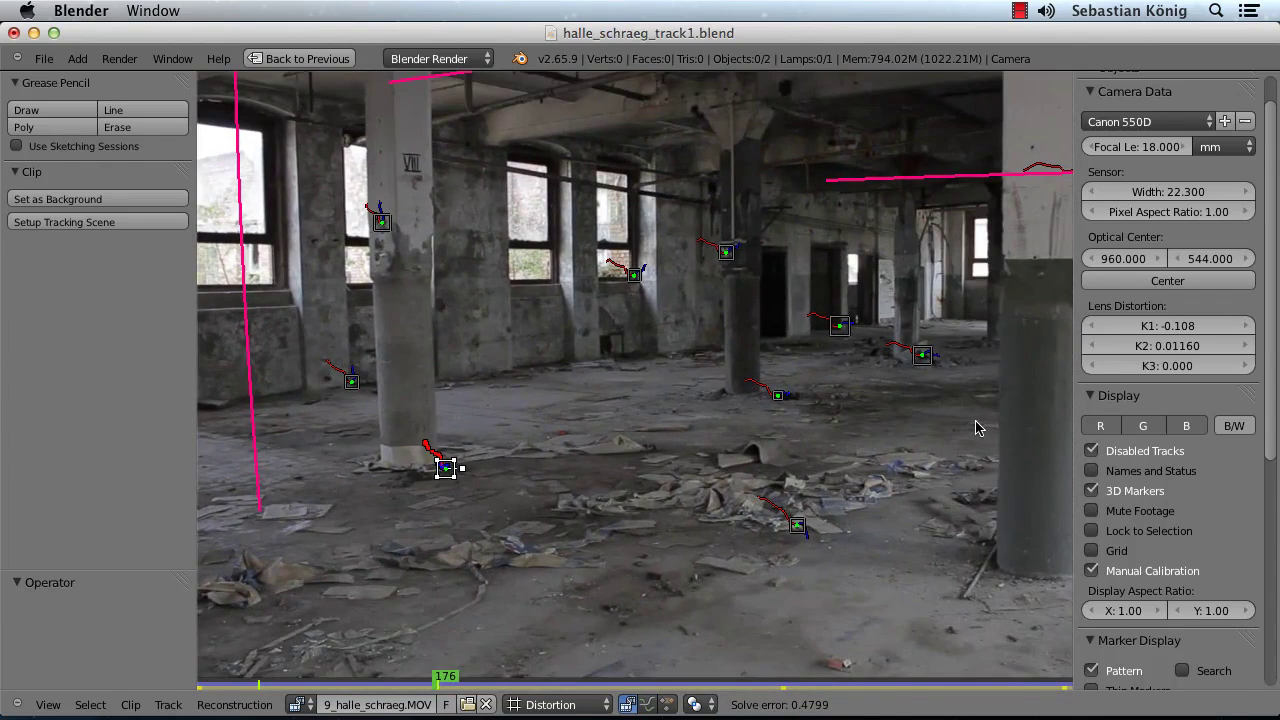
# Maximize the 3D camera view, fit the camera frame, and play the solved camera once
pyautogui.hotkey('ctrl', 'Up')
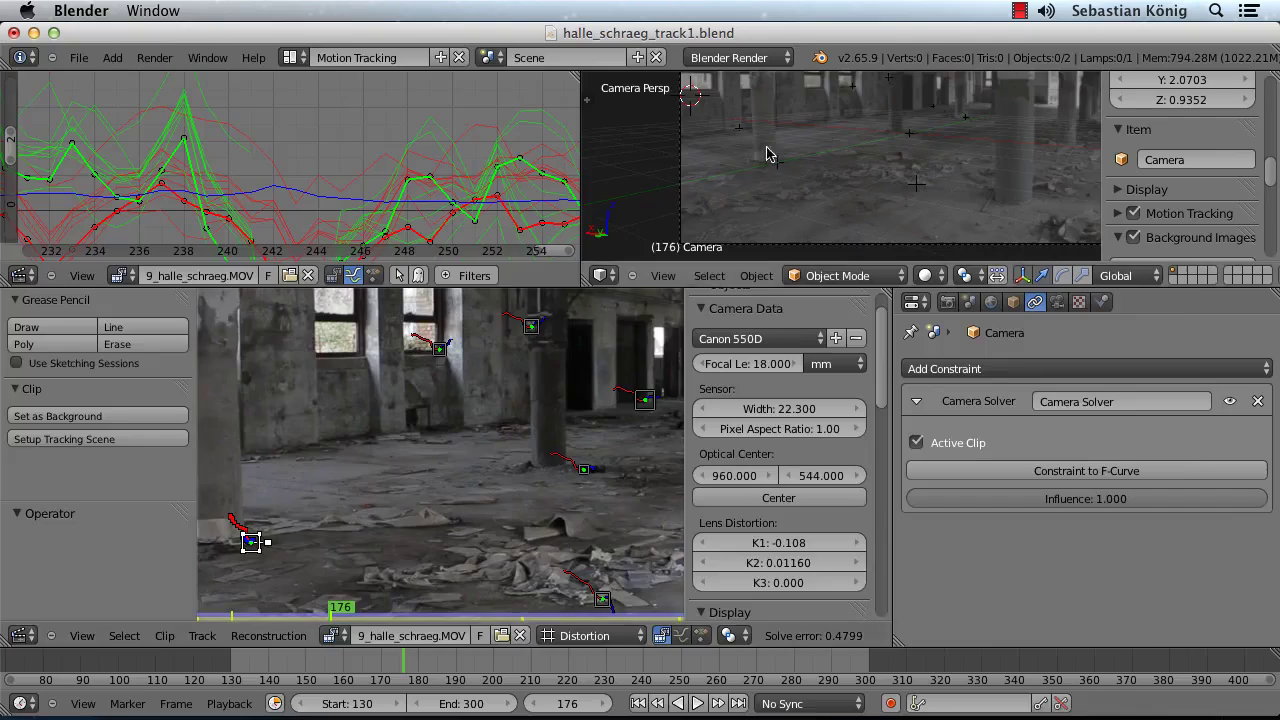
pyautogui.hotkey('ctrl', 'Up')
pyautogui.press('Home')
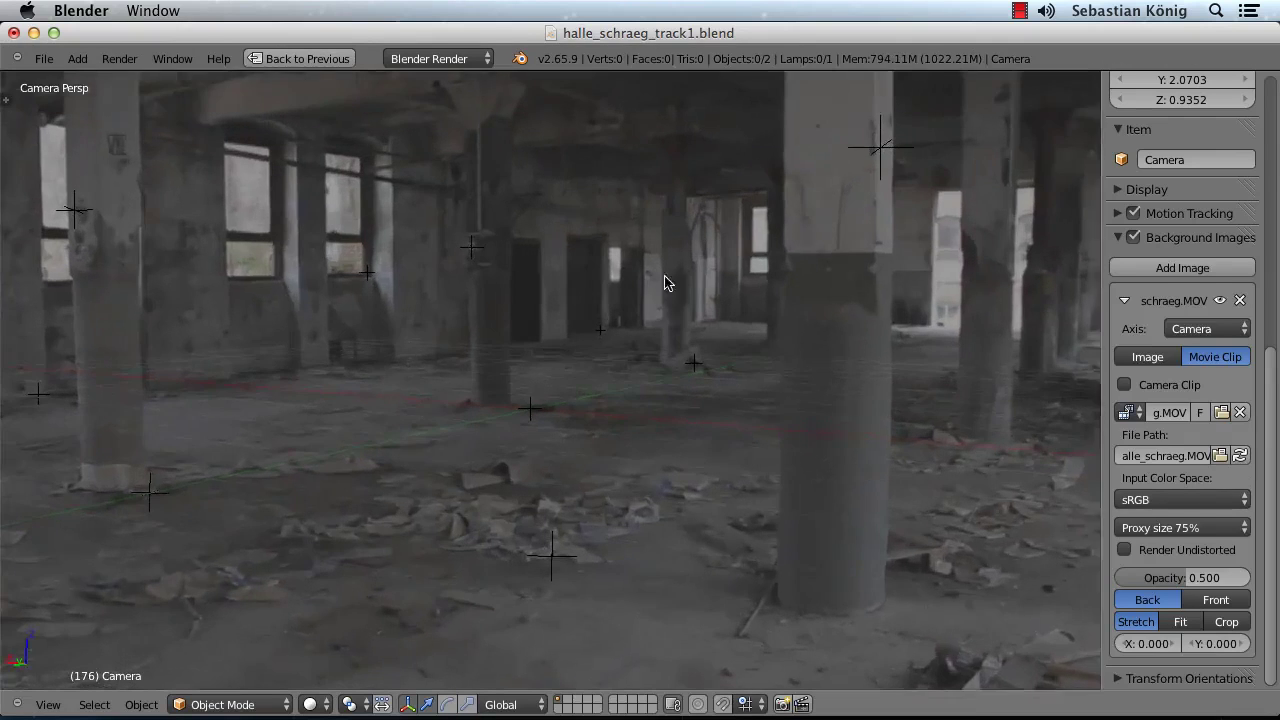
pyautogui.hotkey('alt', 'a')
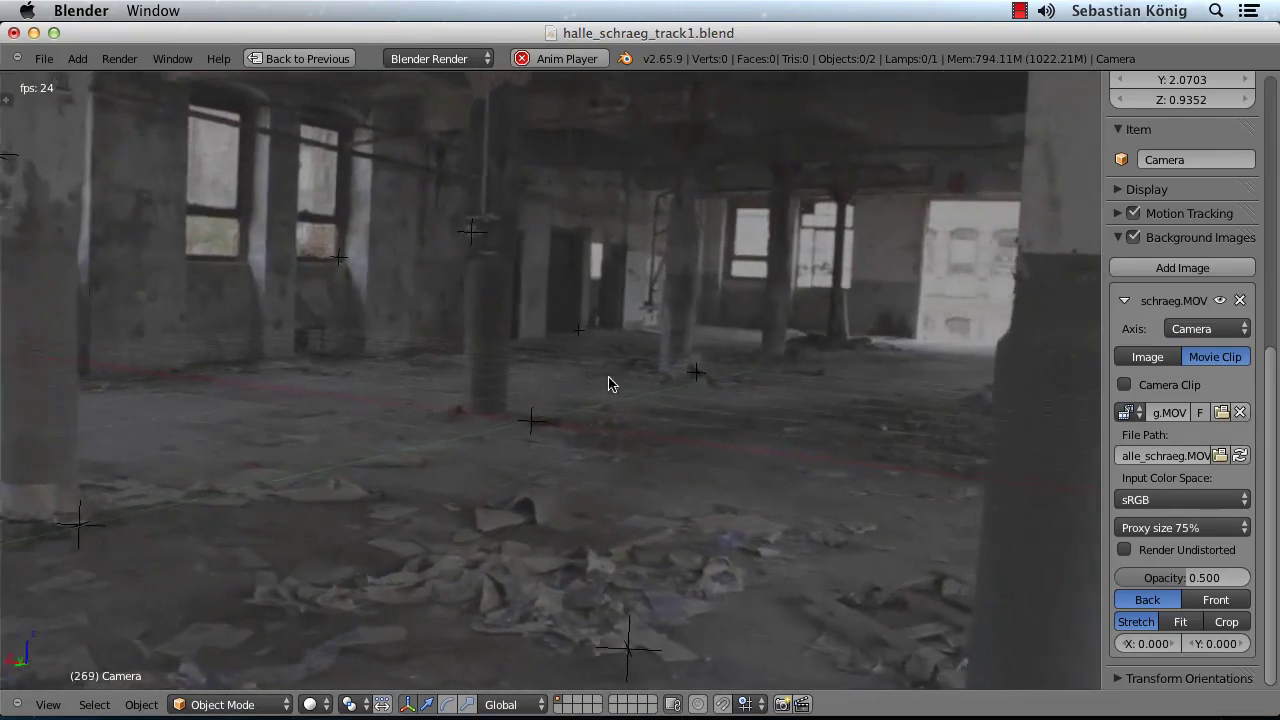
pyautogui.press('Escape')
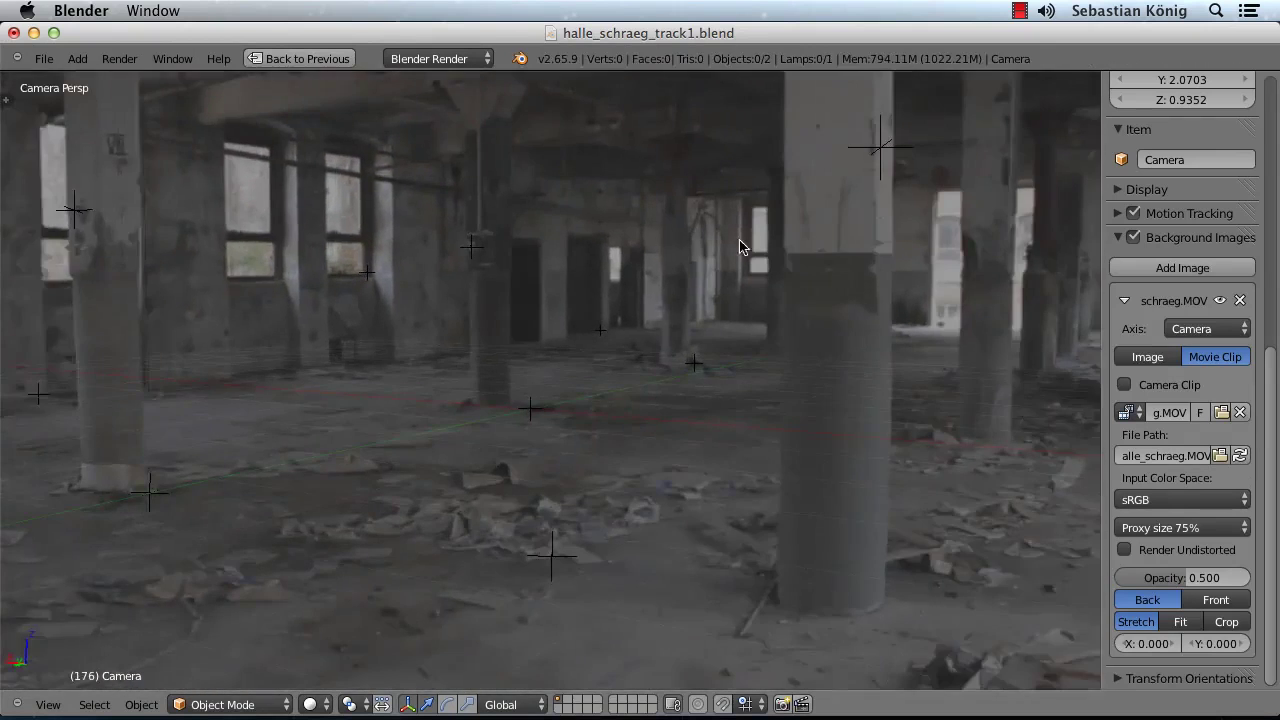
# Zoom in, replay the animation back to frame 176, and pan to recentre the footage
pyautogui.scroll(3, 626, 263)
pyautogui.scroll(2, 630, 416)
pyautogui.hotkey('alt', 'a')
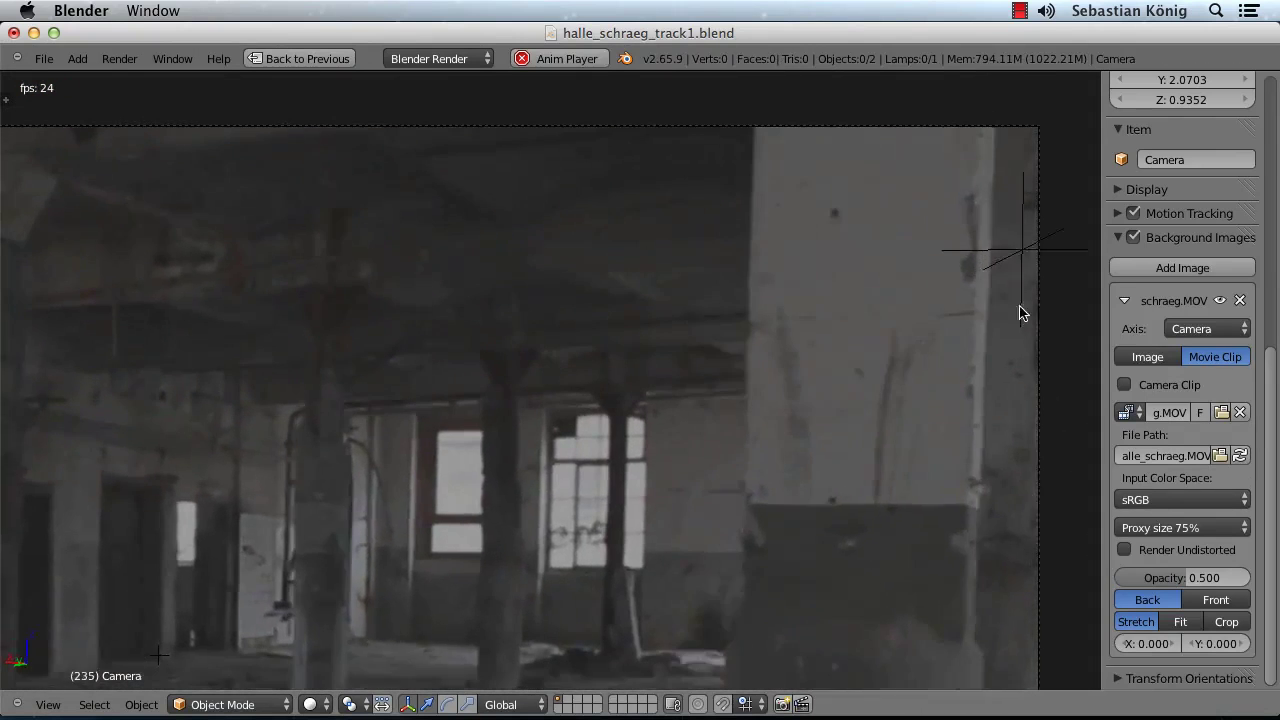
pyautogui.press('Escape')
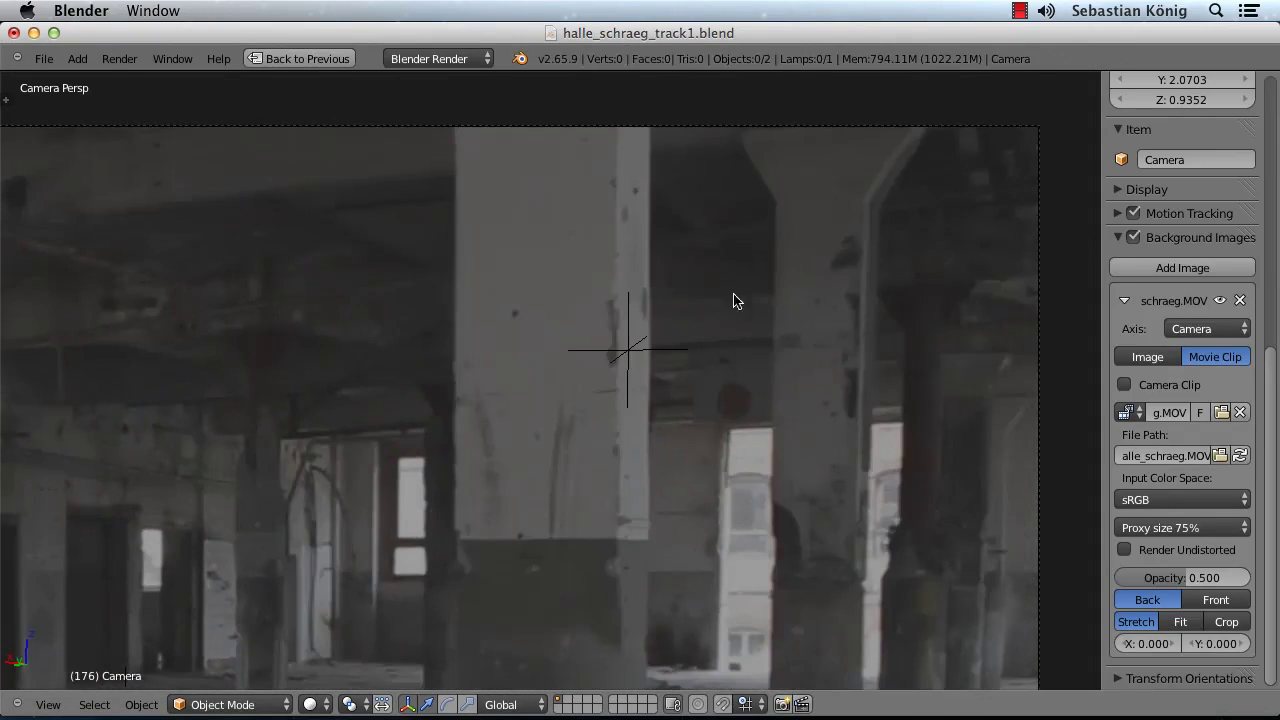
pyautogui.scroll(-1, 640, 330)
pyautogui.scroll(-2, 564, 421)
pyautogui.scroll(2, 564, 421)
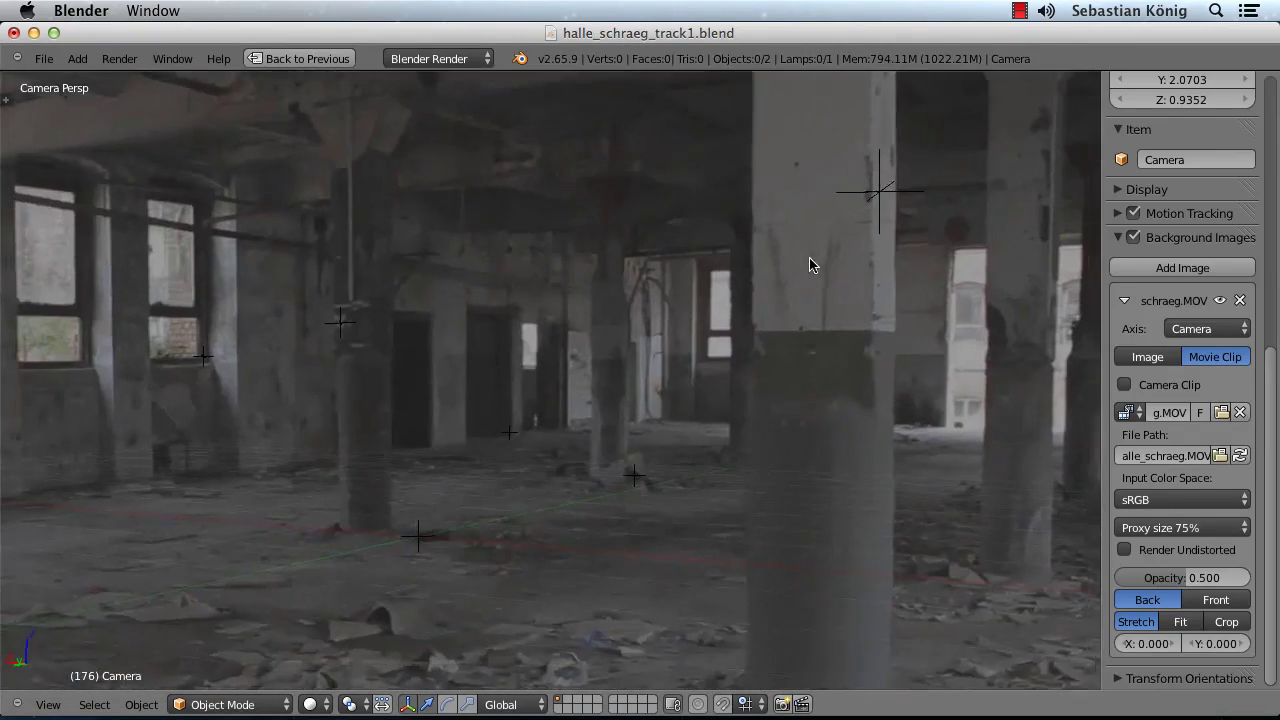
pyautogui.scroll(-1, 814, 257)
pyautogui.scroll(1, 766, 371)
pyautogui.keyDown('shift'); pyautogui.moveTo(755, 337); pyautogui.dragTo(818, 287, button='middle'); pyautogui.keyUp('shift')
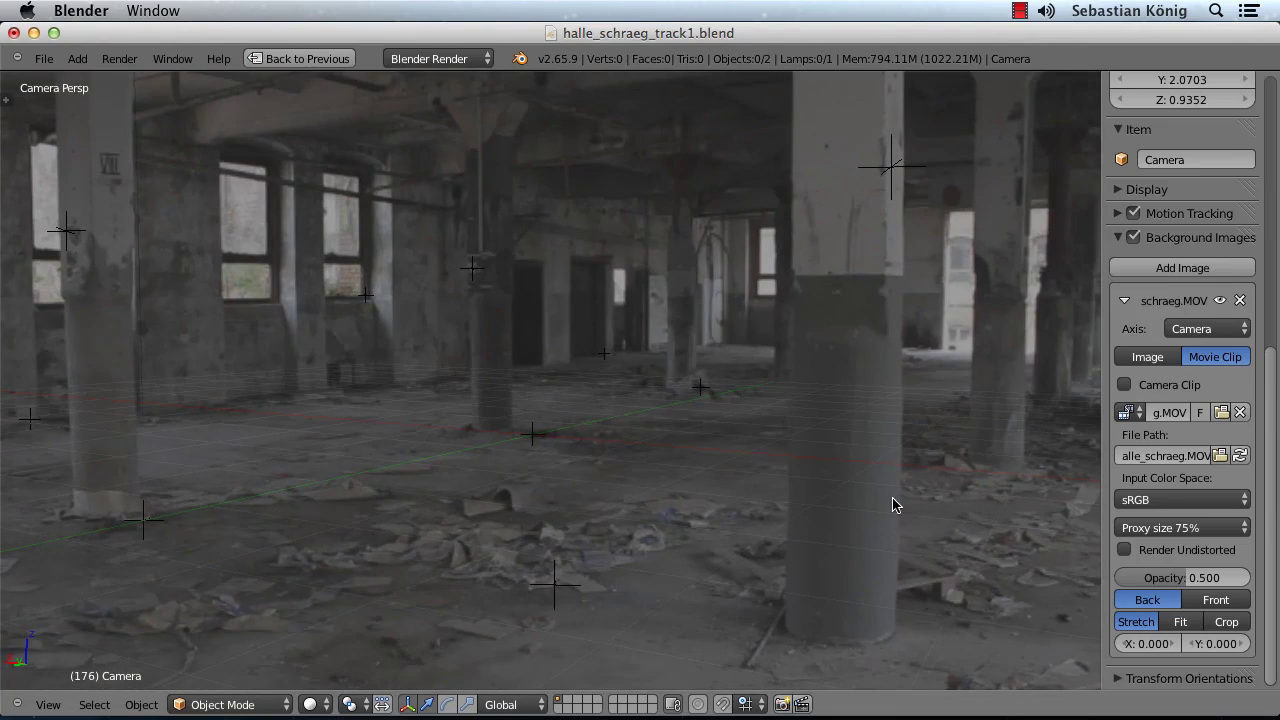
# Set the background clip proxy to 'No proxy, full render' for full-resolution footage
pyautogui.click(1125, 551)
pyautogui.click(1125, 551)
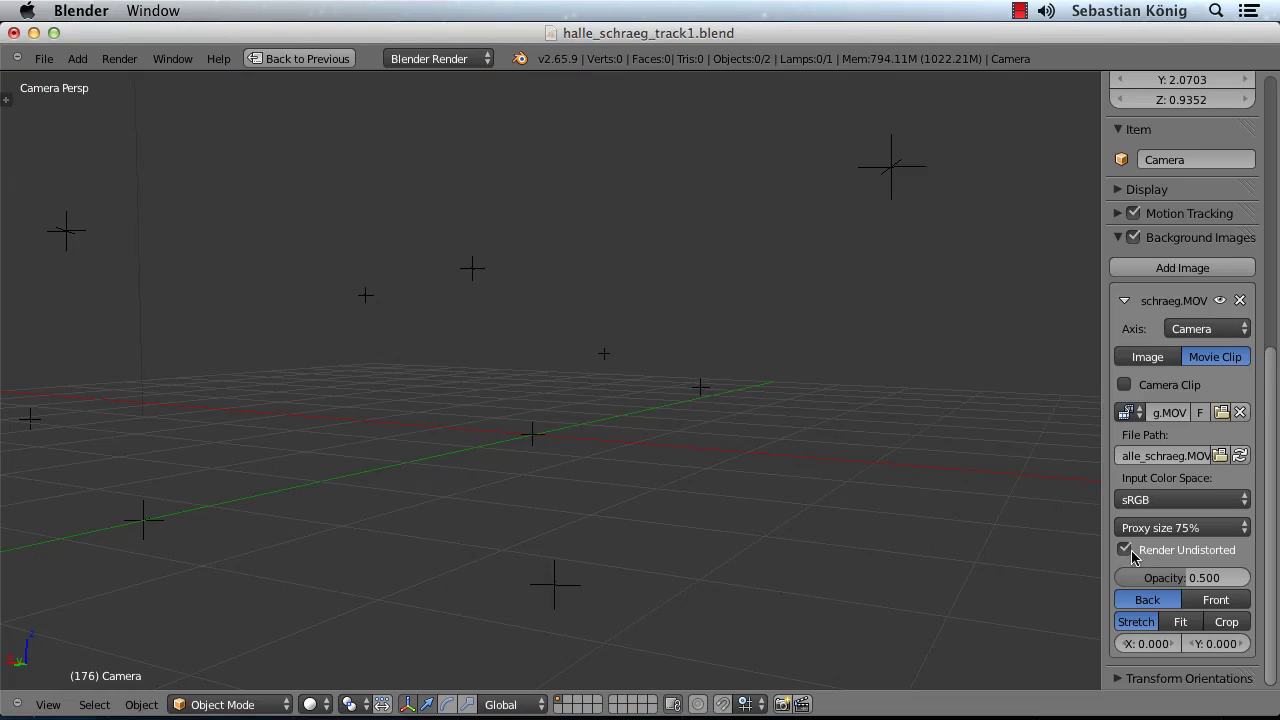
pyautogui.click(1125, 552)
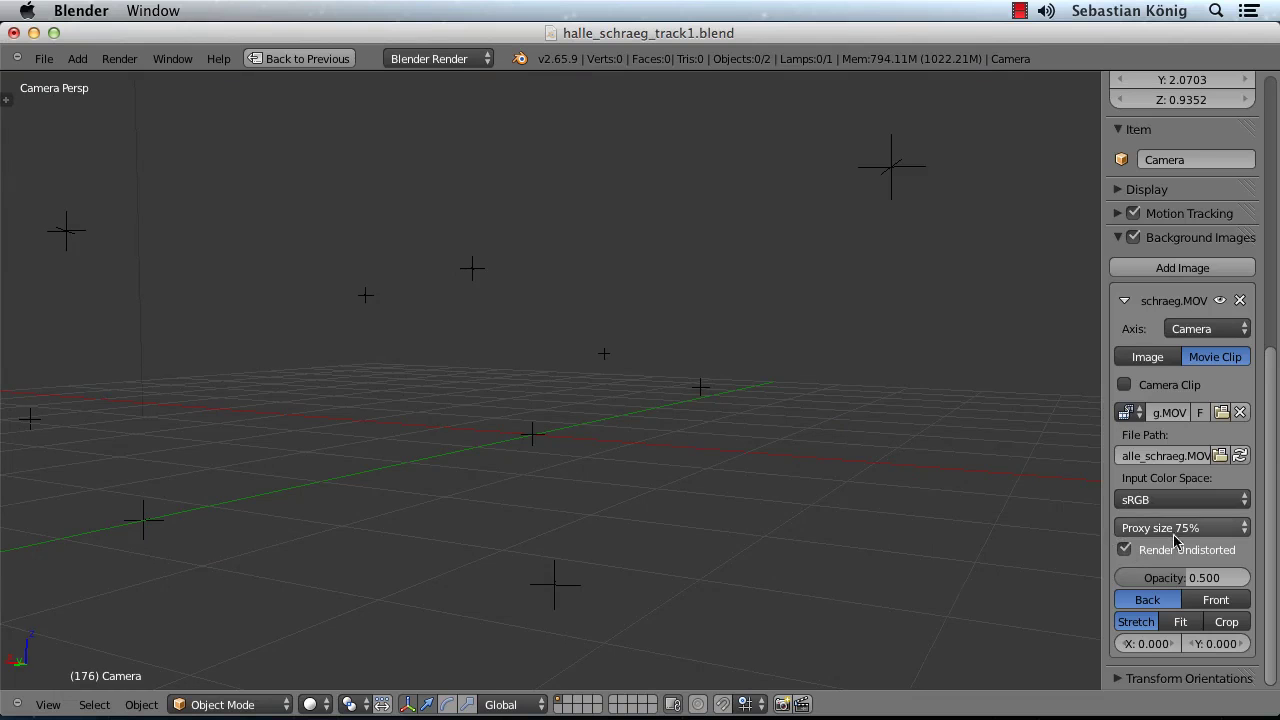
pyautogui.click(1152, 532)
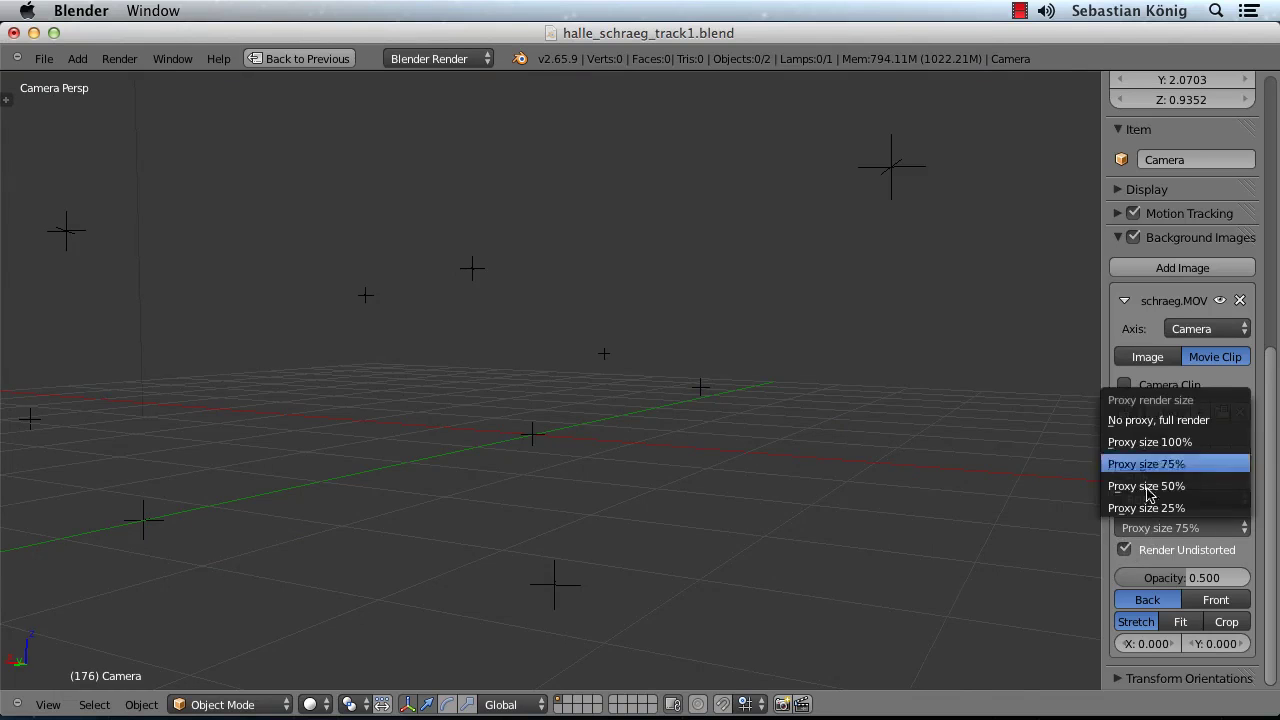
pyautogui.click(1193, 418)
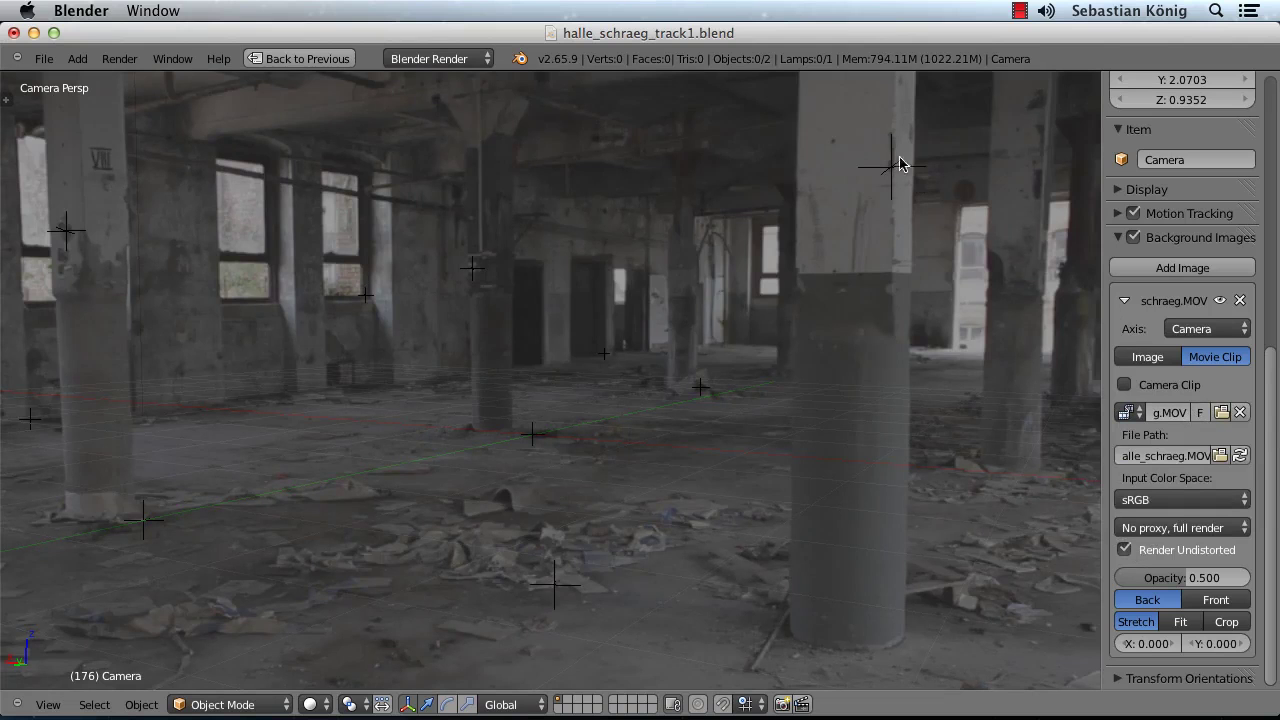
# Toggle Render Undistorted repeatedly to compare the footage, then bring back the enlarged clip editor
pyautogui.click(1124, 551)
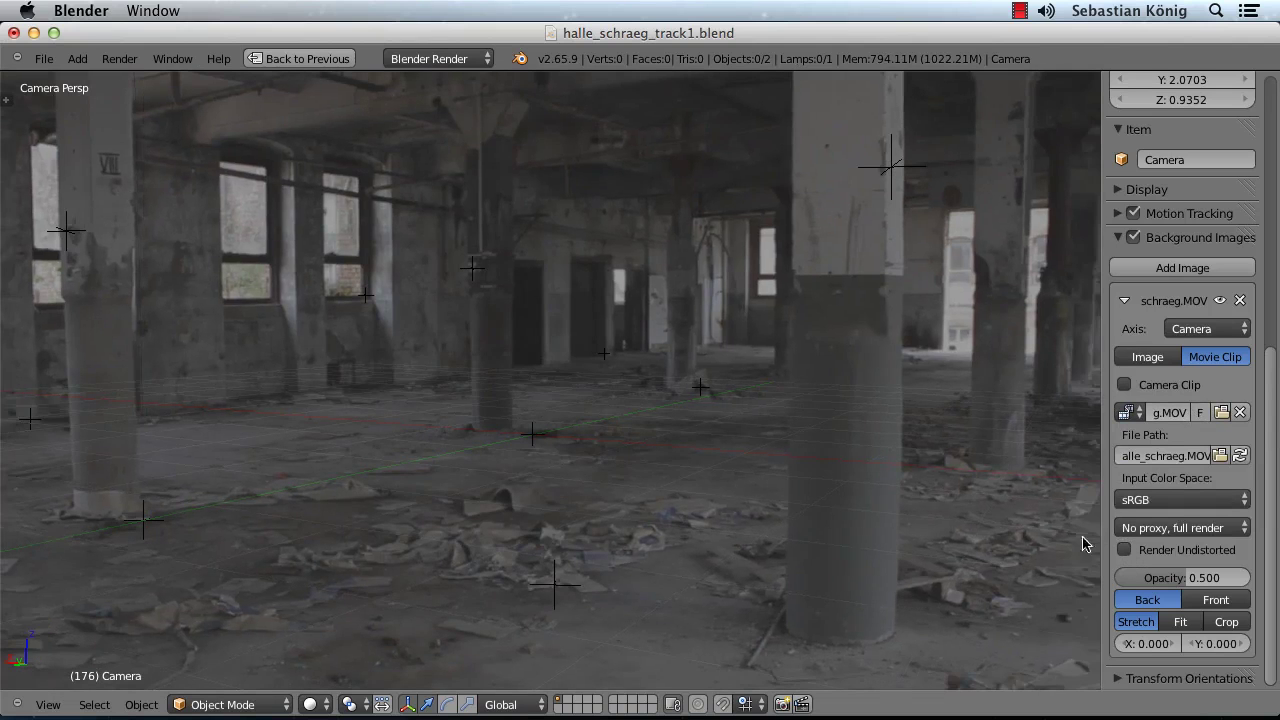
pyautogui.scroll(-2, 766, 460)
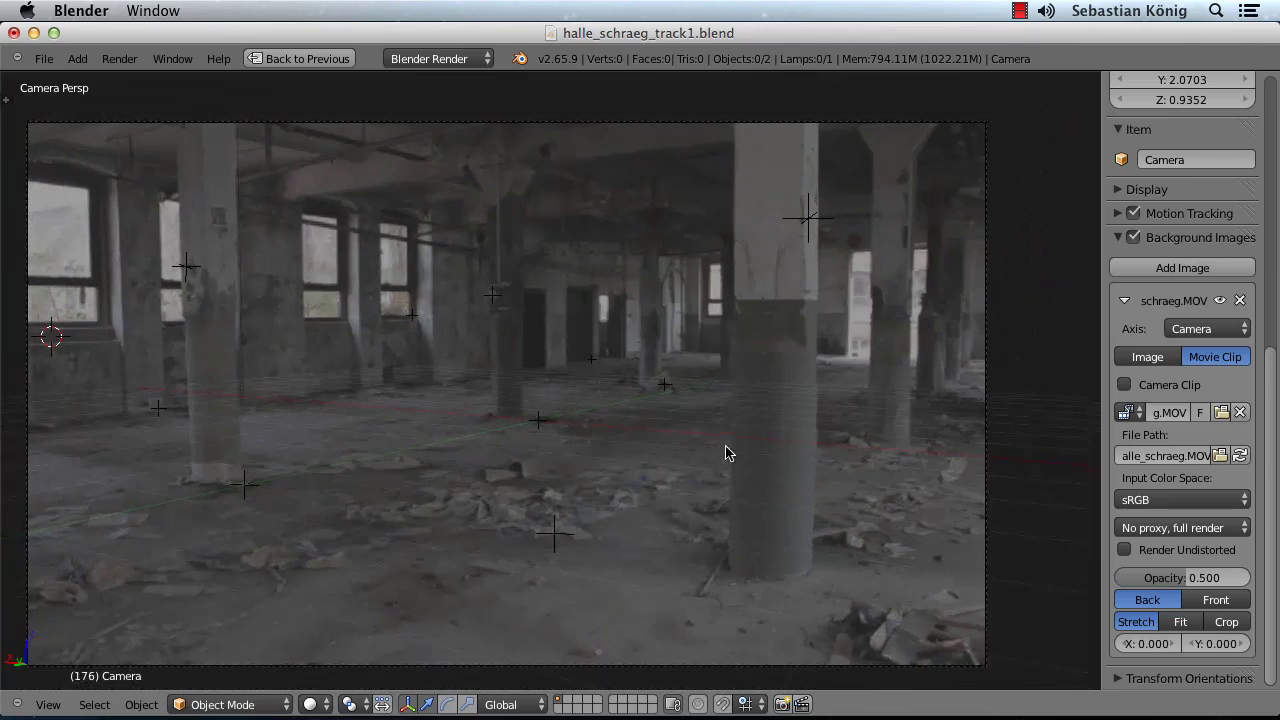
pyautogui.scroll(-3, 723, 451)
pyautogui.click(1125, 551)
pyautogui.click(1125, 551)
pyautogui.click(1125, 551)
pyautogui.click(1125, 551)
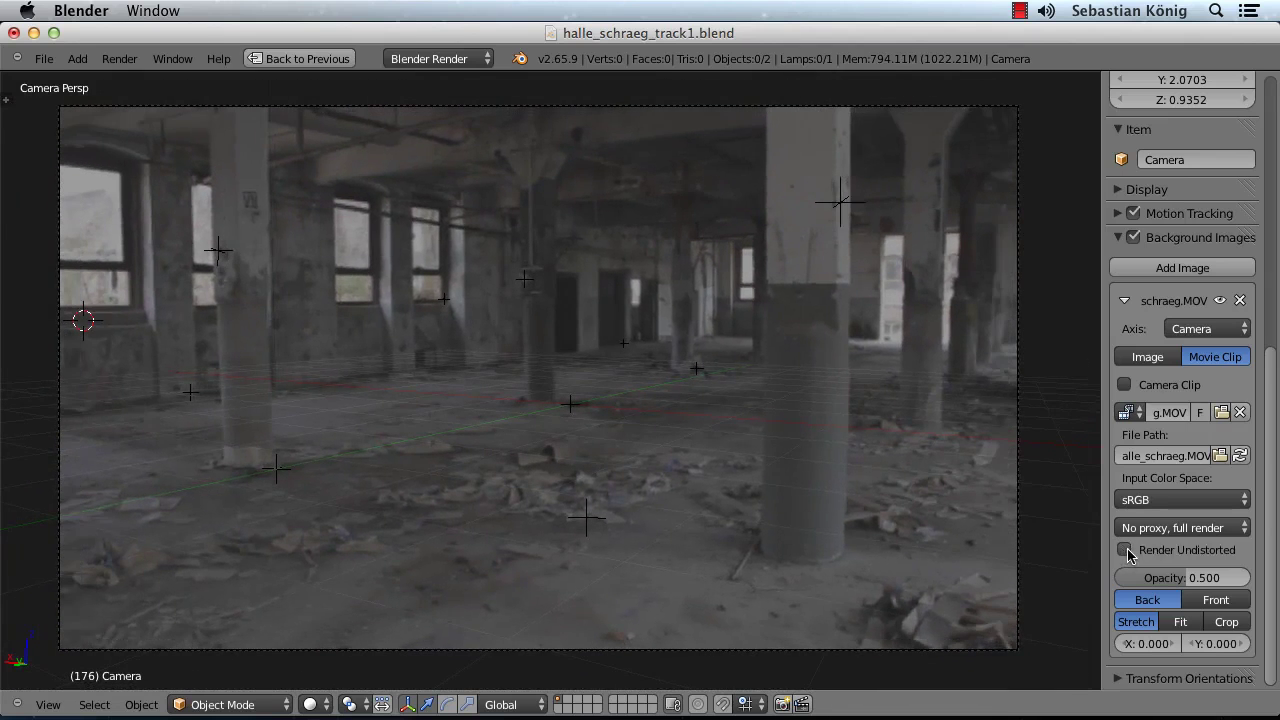
pyautogui.click(1125, 551)
pyautogui.click(1125, 551)
pyautogui.click(1125, 550)
pyautogui.click(1140, 553)
pyautogui.click(1140, 553)
pyautogui.click(1137, 553)
pyautogui.click(1138, 553)
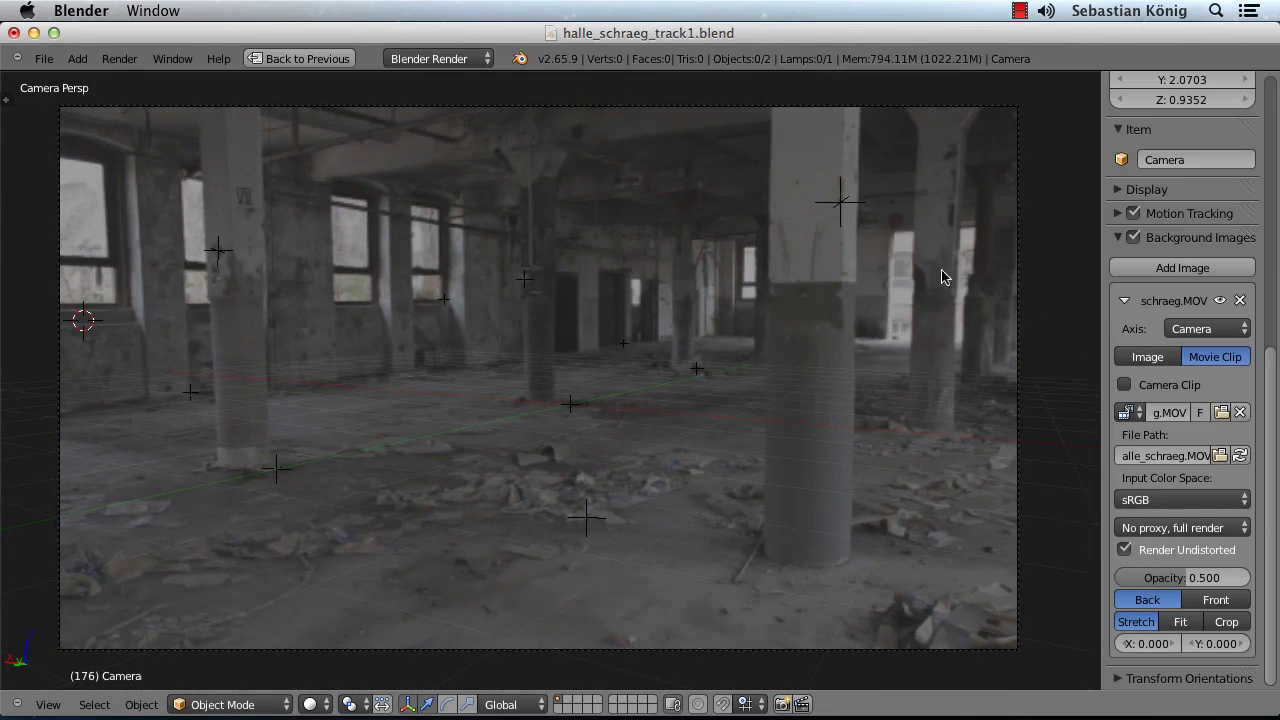
pyautogui.click(1126, 550)
pyautogui.click(1126, 550)
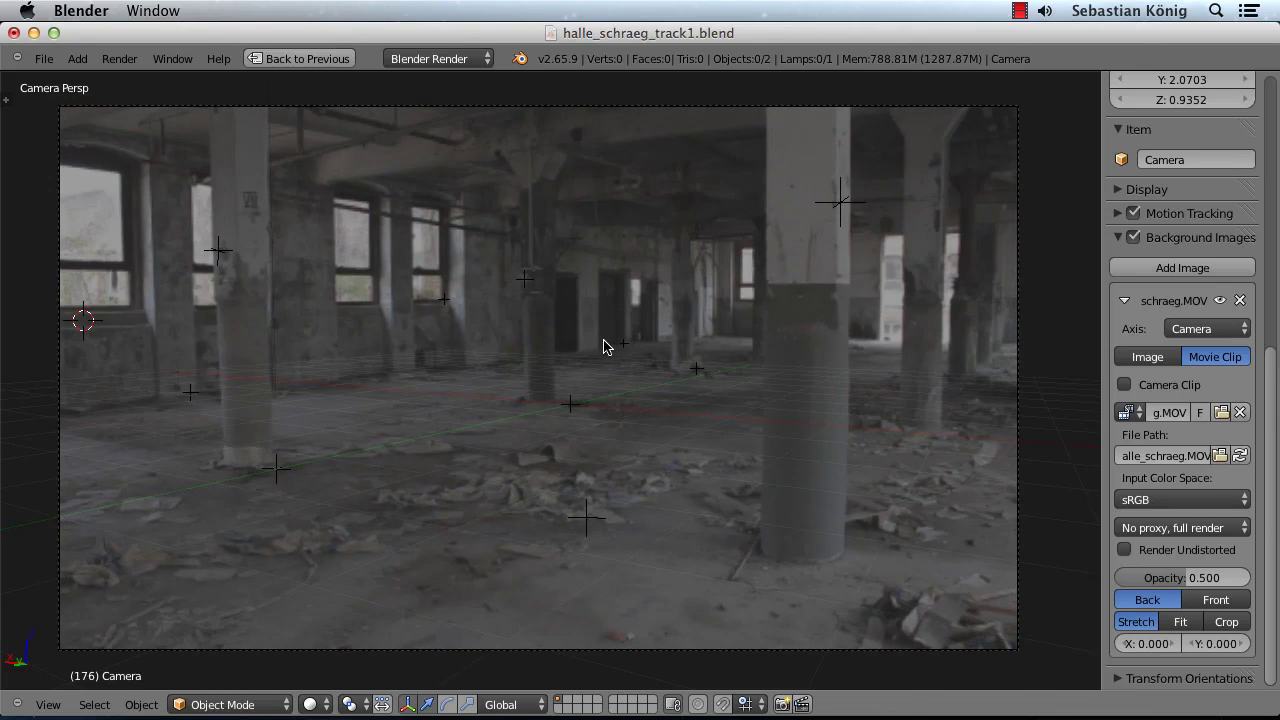
pyautogui.hotkey('ctrl', 'Up')
pyautogui.hotkey('ctrl', 'Up')
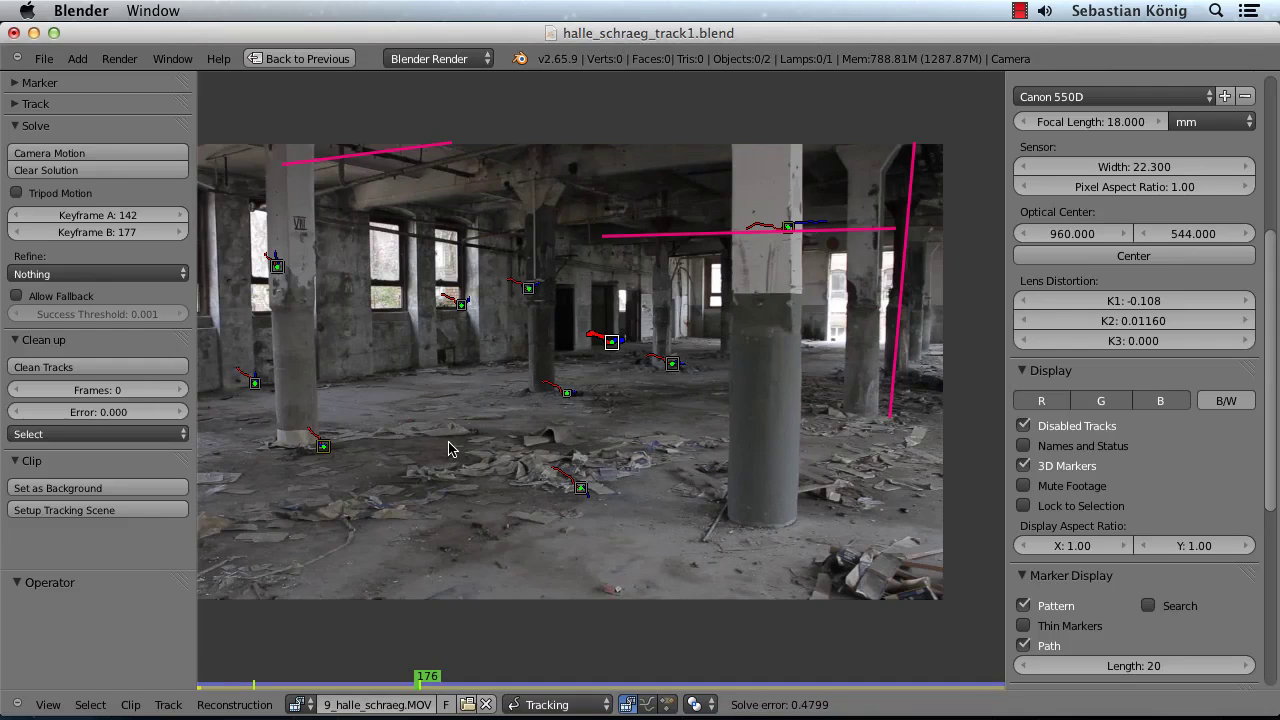
# From frame 130, re-solve the camera refining focal length, K1 and K2, for error 0.4073
pyautogui.hotkey('shift', 'Left')
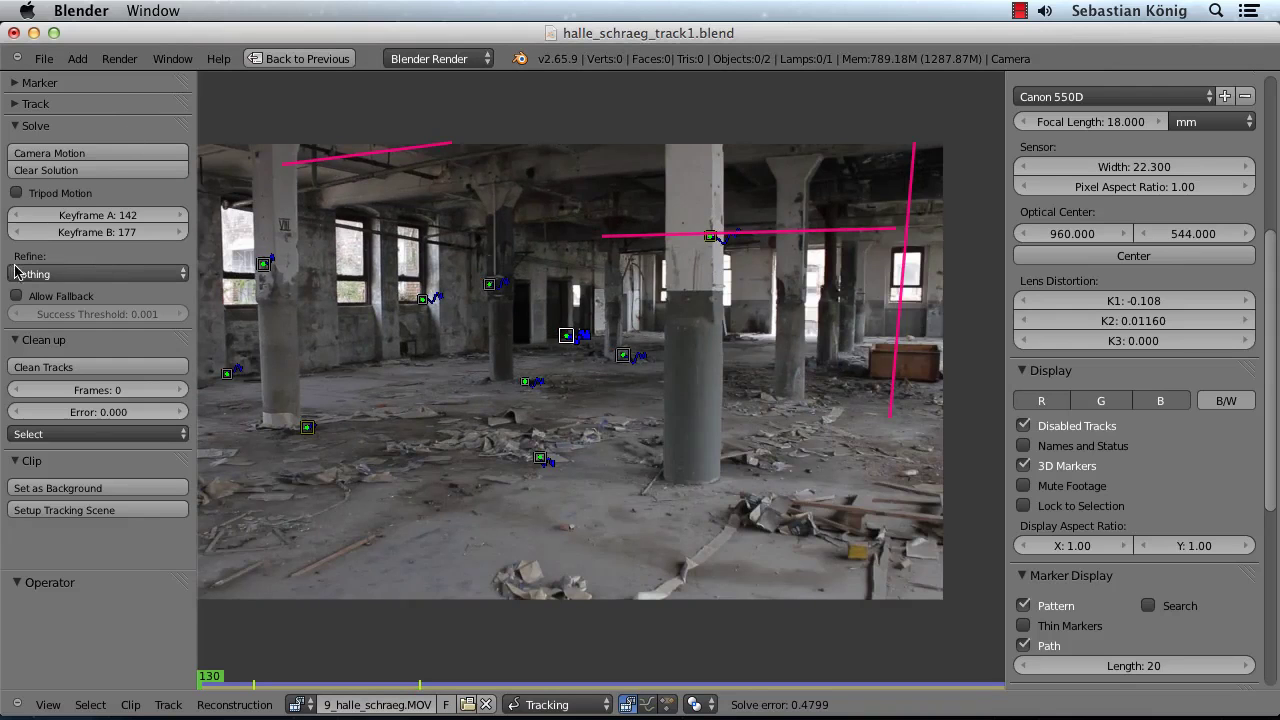
pyautogui.click(104, 276)
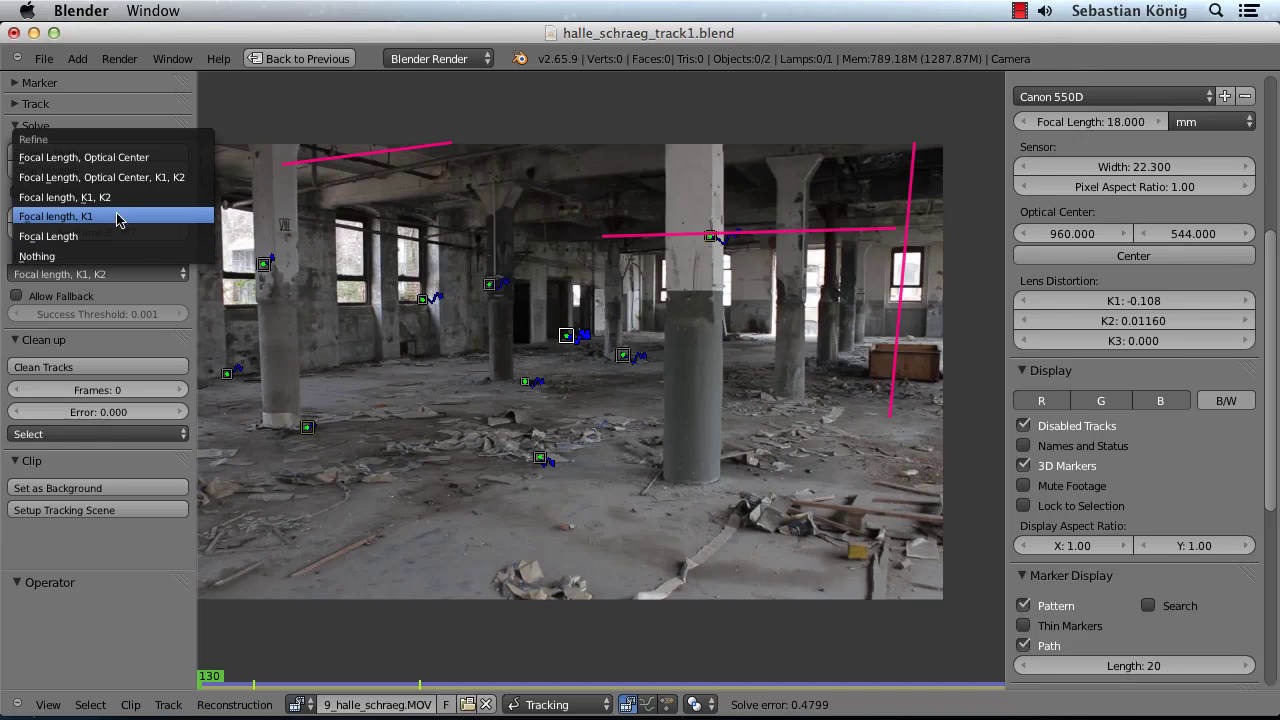
pyautogui.click(140, 199)
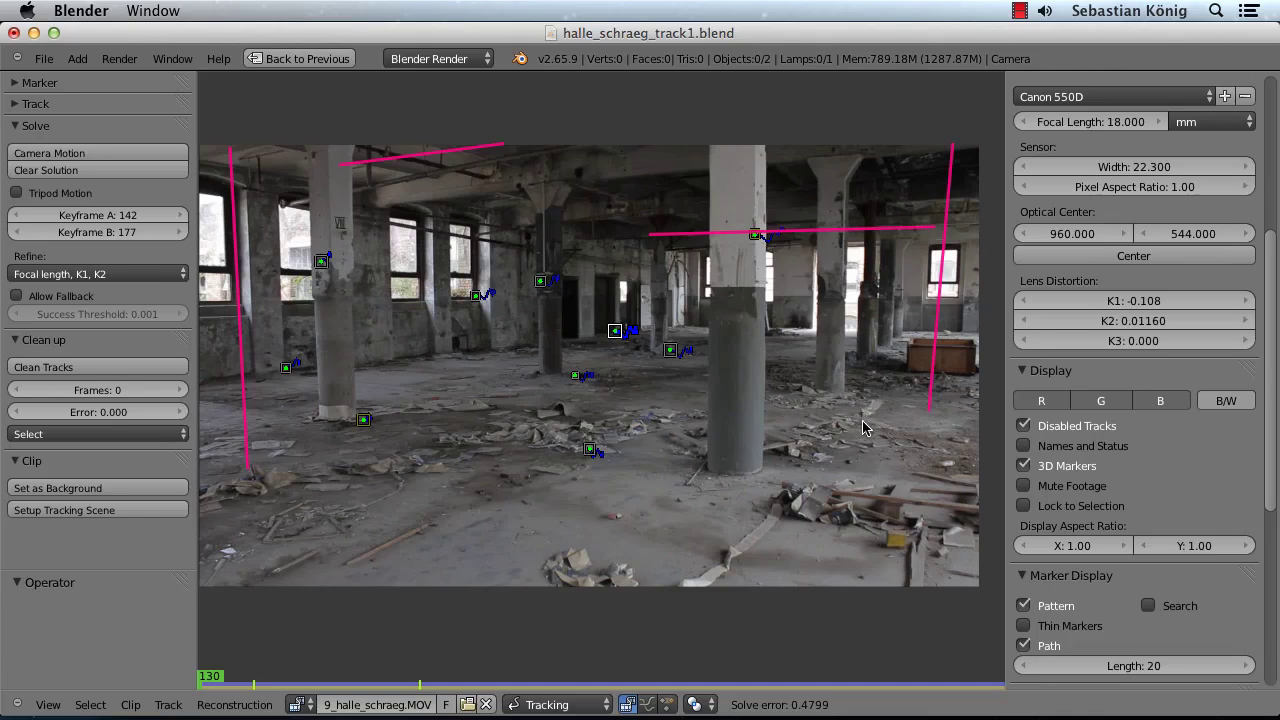
pyautogui.hotkey('shift', 's')
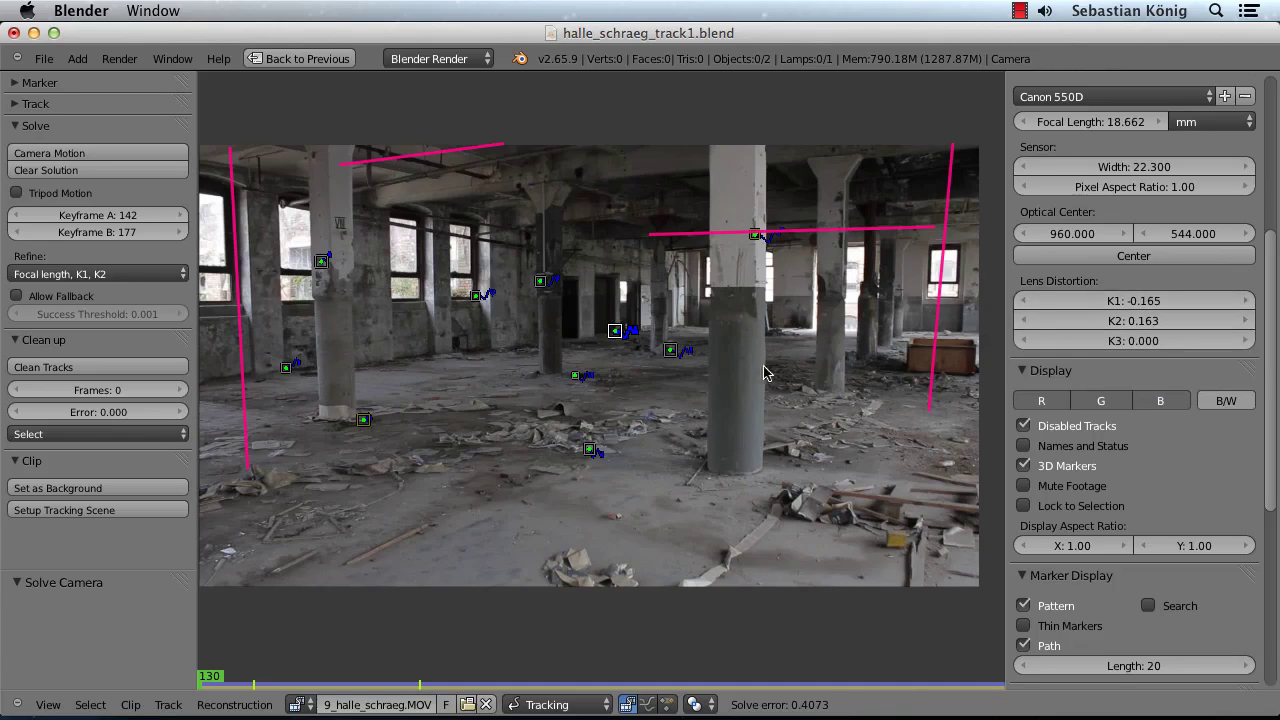
pyautogui.hotkey('ctrl', 'Up')
pyautogui.hotkey('ctrl', 'Up')
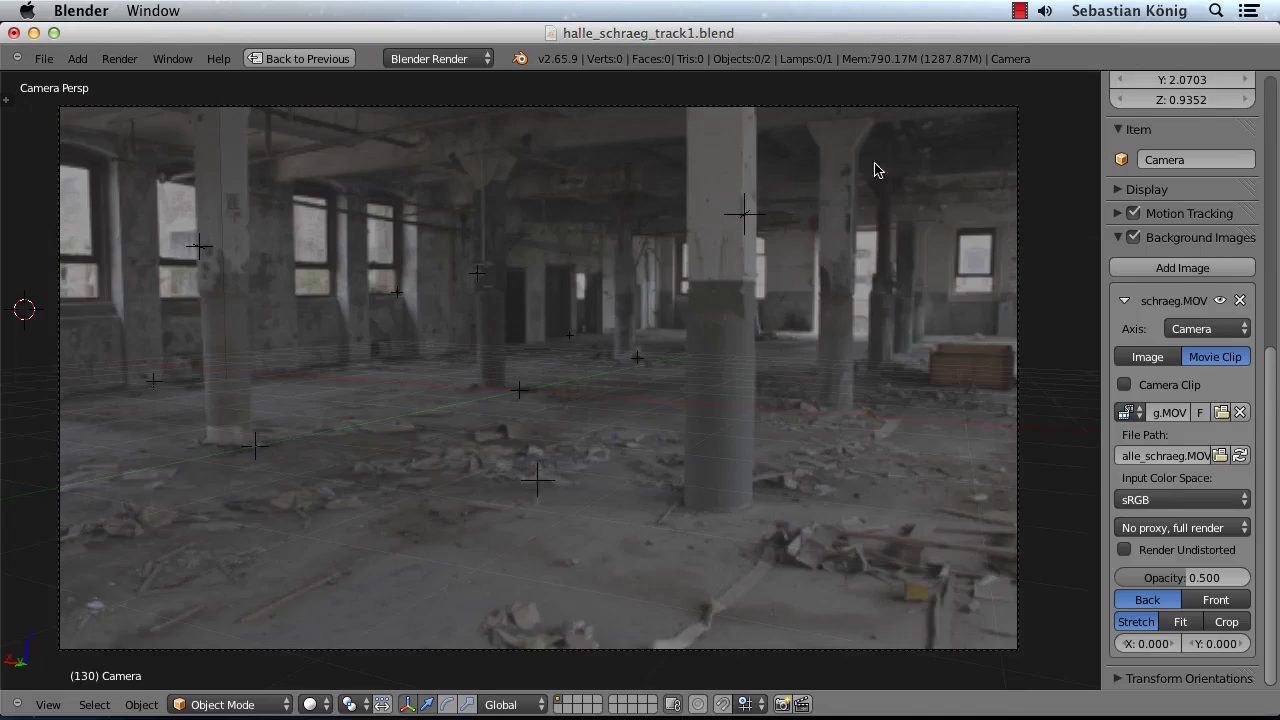
# Toggle Render Undistorted repeatedly to compare the footage, leave it on, and return to the clip editor
pyautogui.click(1130, 552)
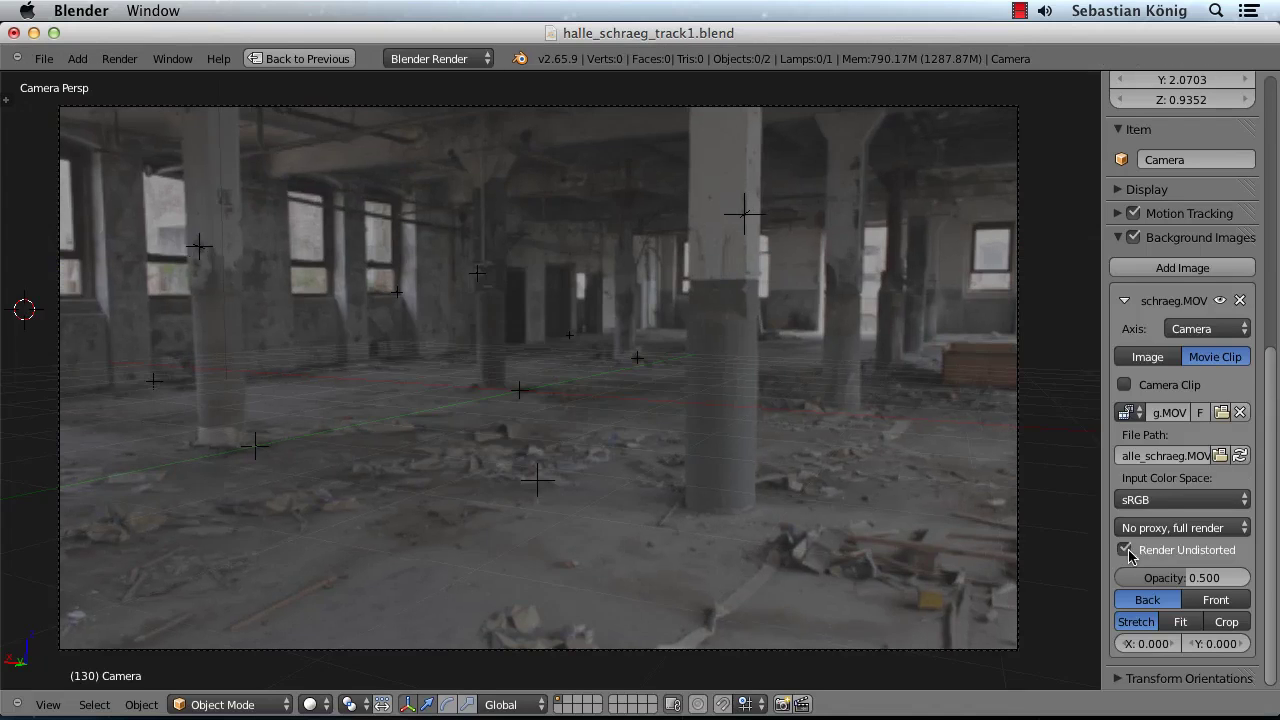
pyautogui.click(1130, 552)
pyautogui.click(1130, 552)
pyautogui.click(1126, 551)
pyautogui.click(1126, 551)
pyautogui.click(1126, 551)
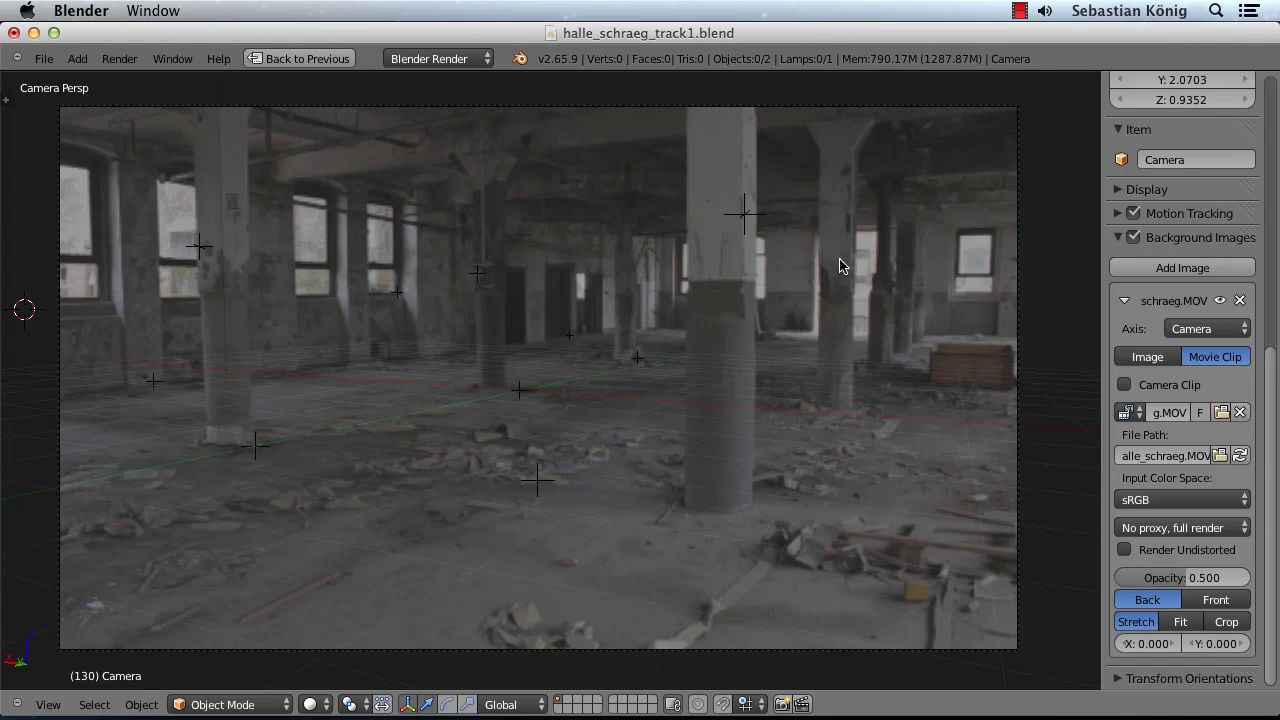
pyautogui.click(1126, 551)
pyautogui.click(1126, 551)
pyautogui.click(1126, 550)
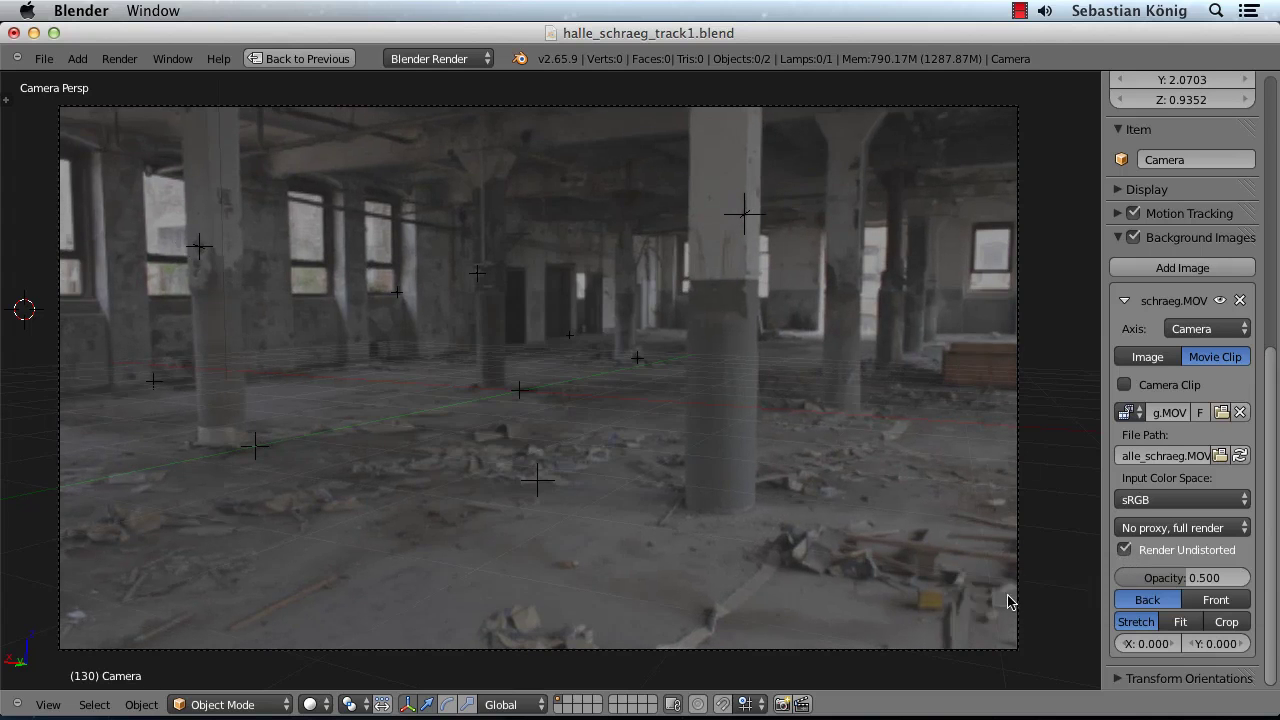
pyautogui.hotkey('ctrl', 'Up')
pyautogui.hotkey('ctrl', 'Up')
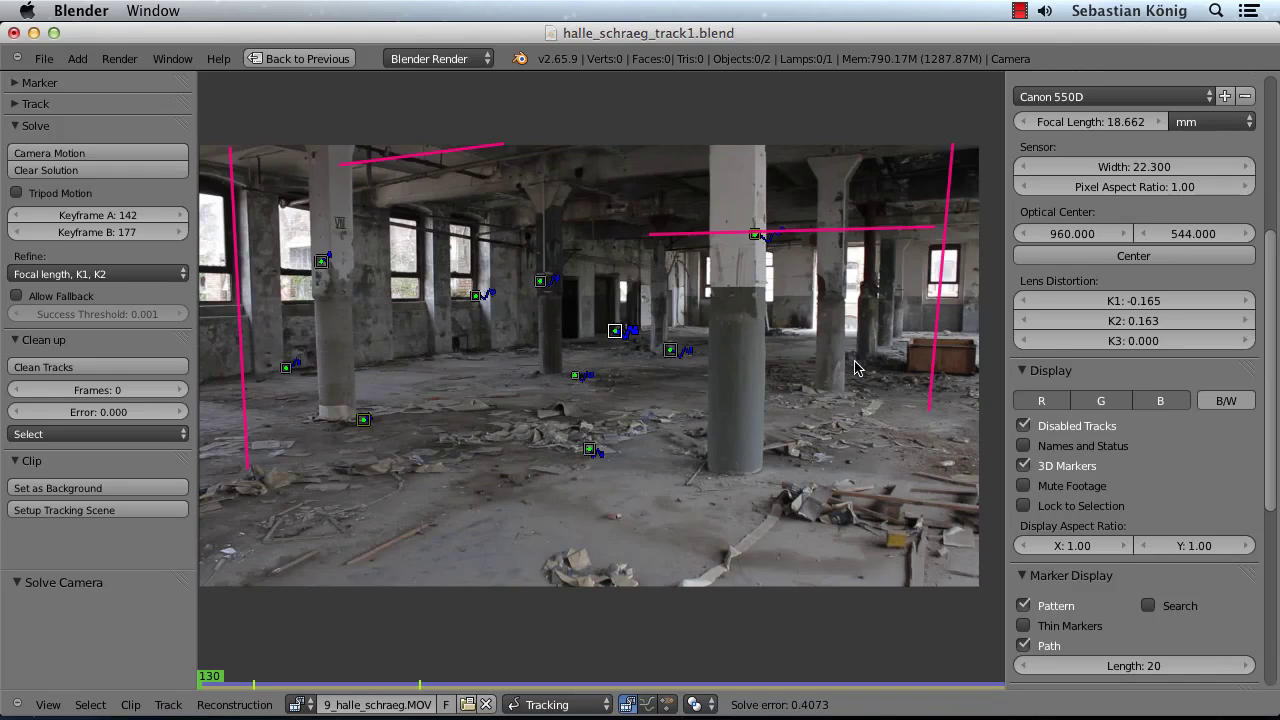
# Set the lens distortion coefficients to K1 -0.100 and K2 0.100
pyautogui.click(1122, 302)
pyautogui.press('Return')
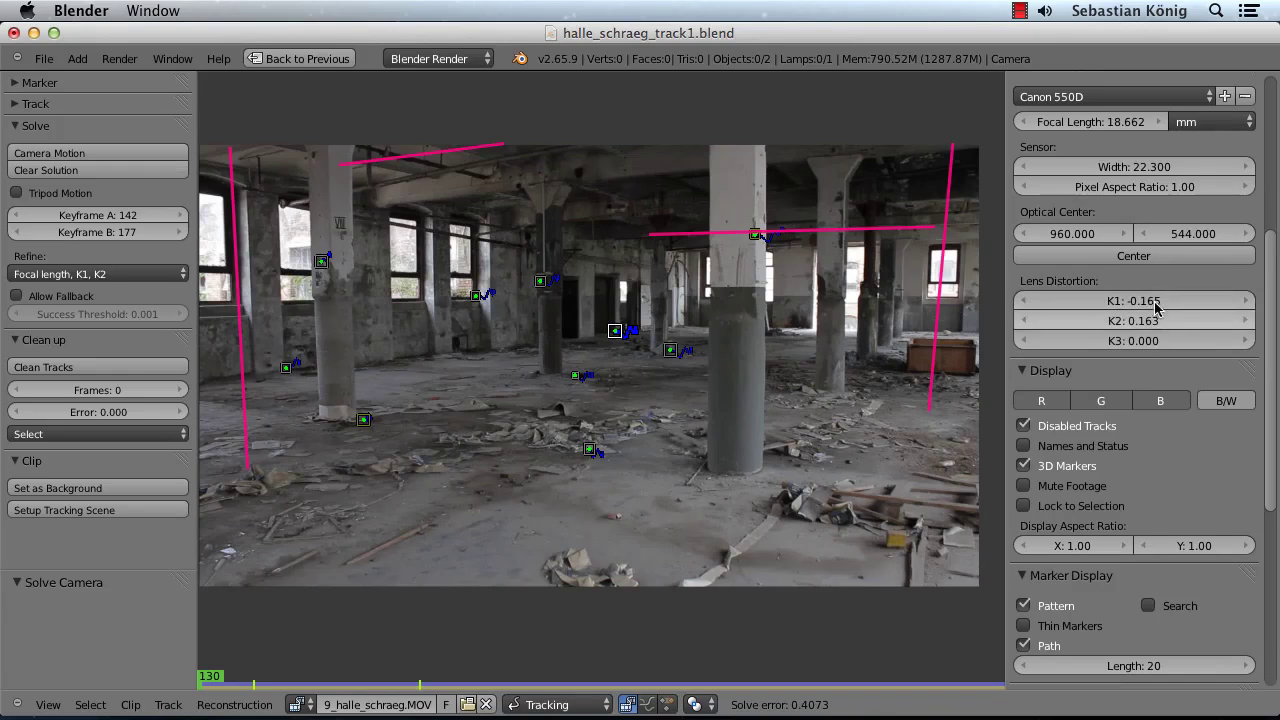
pyautogui.click(1150, 302)
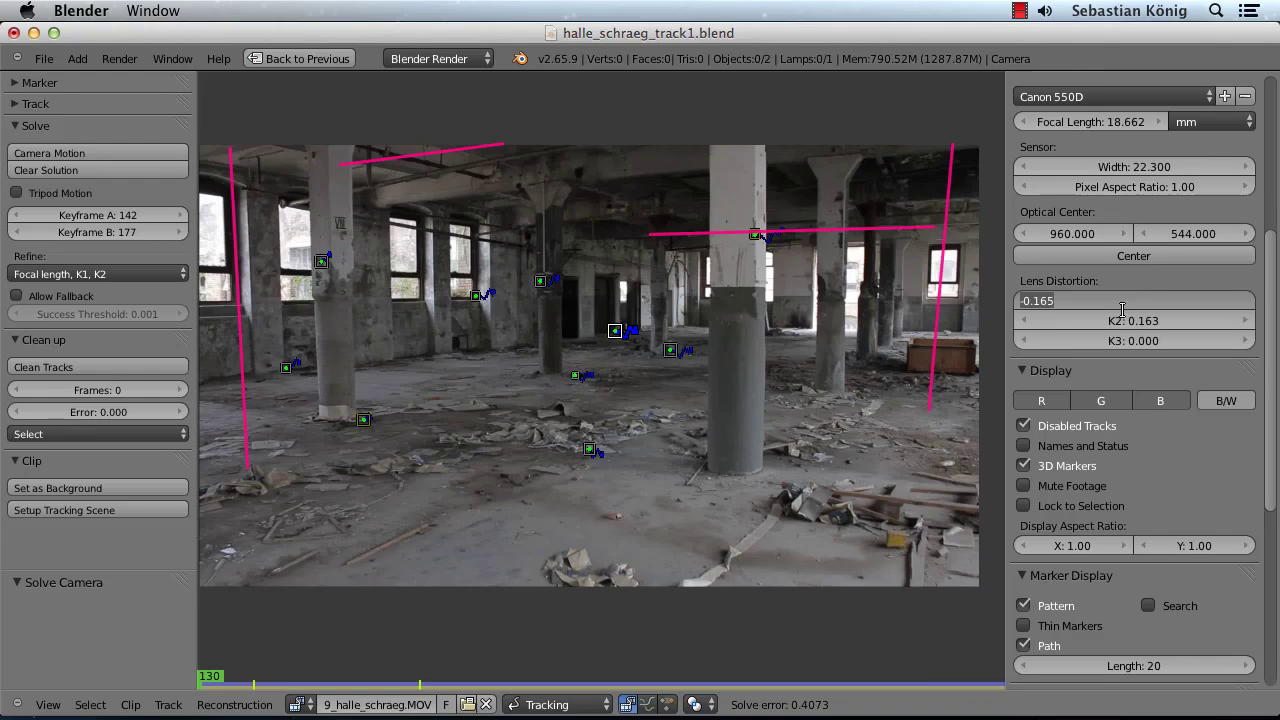
pyautogui.press('BackSpace')
pyautogui.write('-0.1')
pyautogui.press('Return')
pyautogui.doubleClick(1135, 320)
pyautogui.write('0.1')
pyautogui.press('Return')
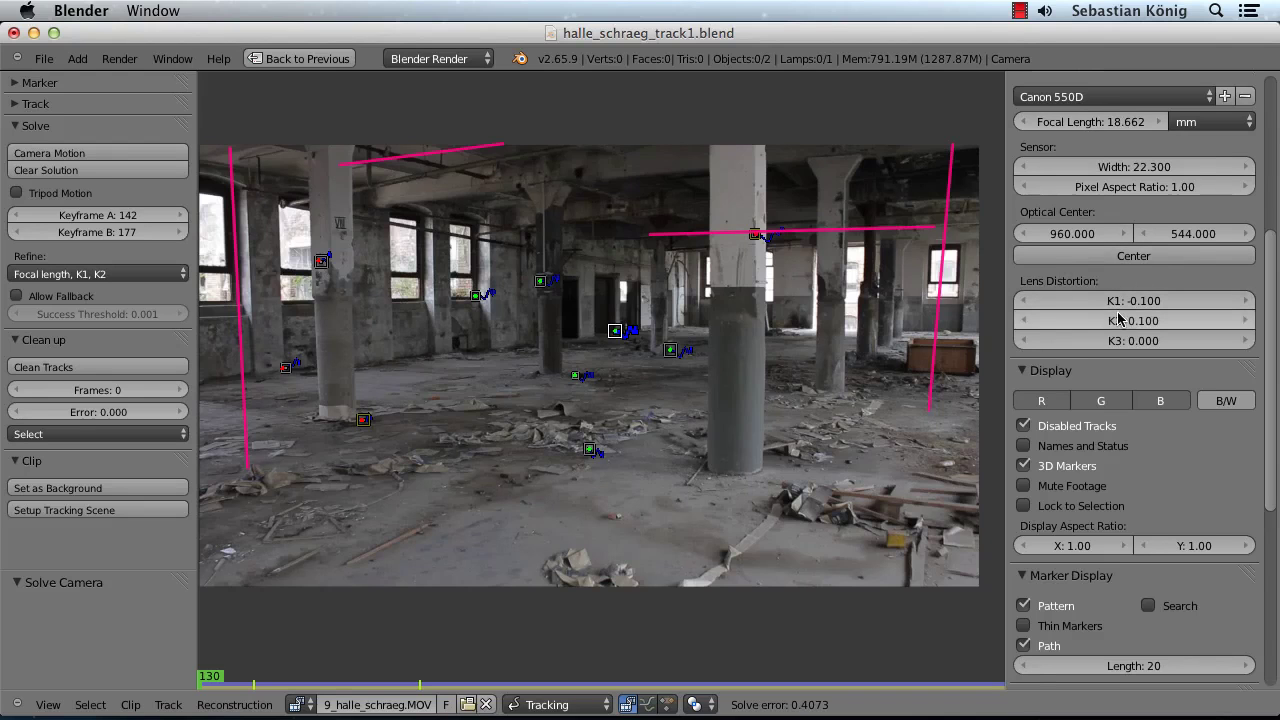
pyautogui.click(176, 272)
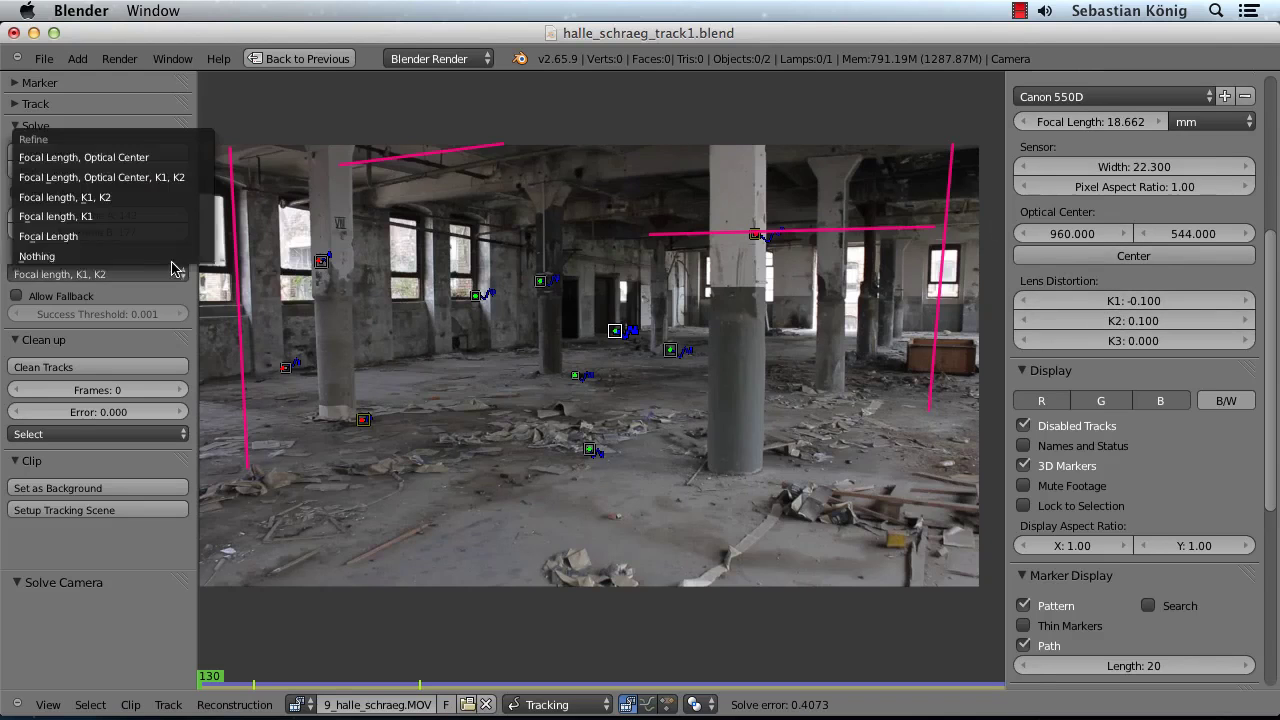
# Re-solve the camera refining only focal length, giving solve error 0.4680
pyautogui.click(127, 237)
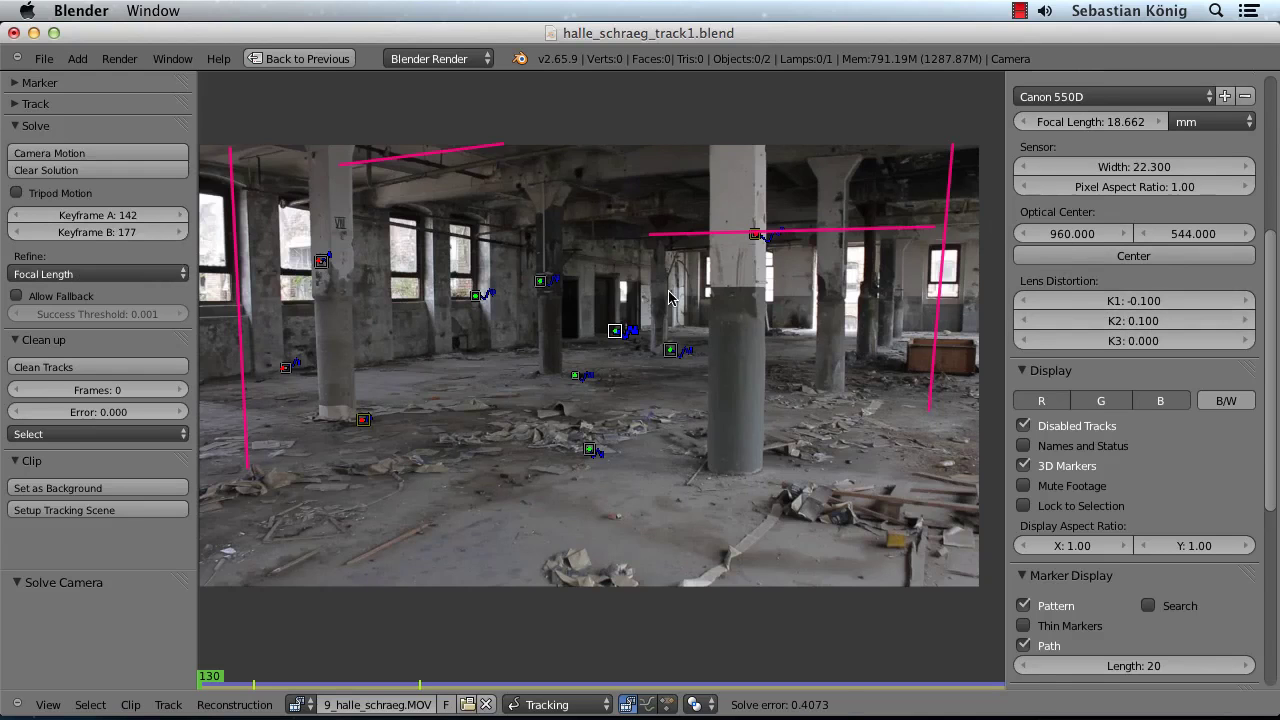
pyautogui.hotkey('shift', 's')
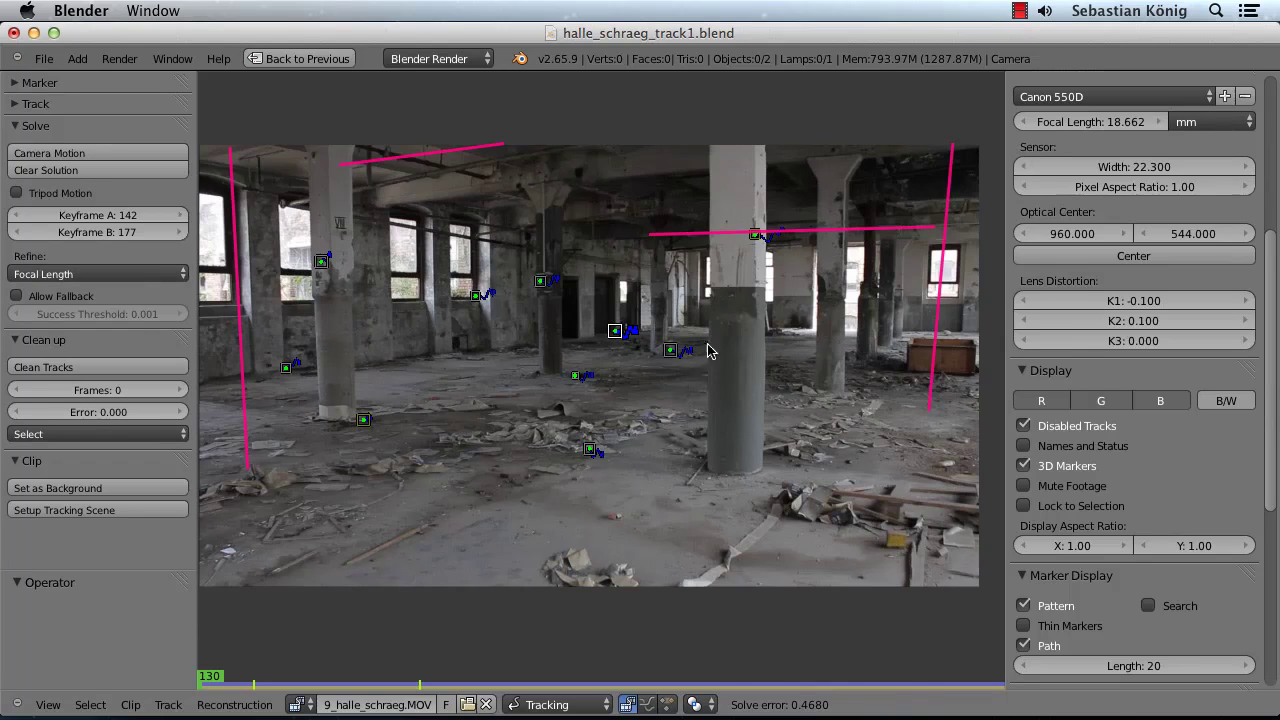
pyautogui.hotkey('ctrl', 'Up')
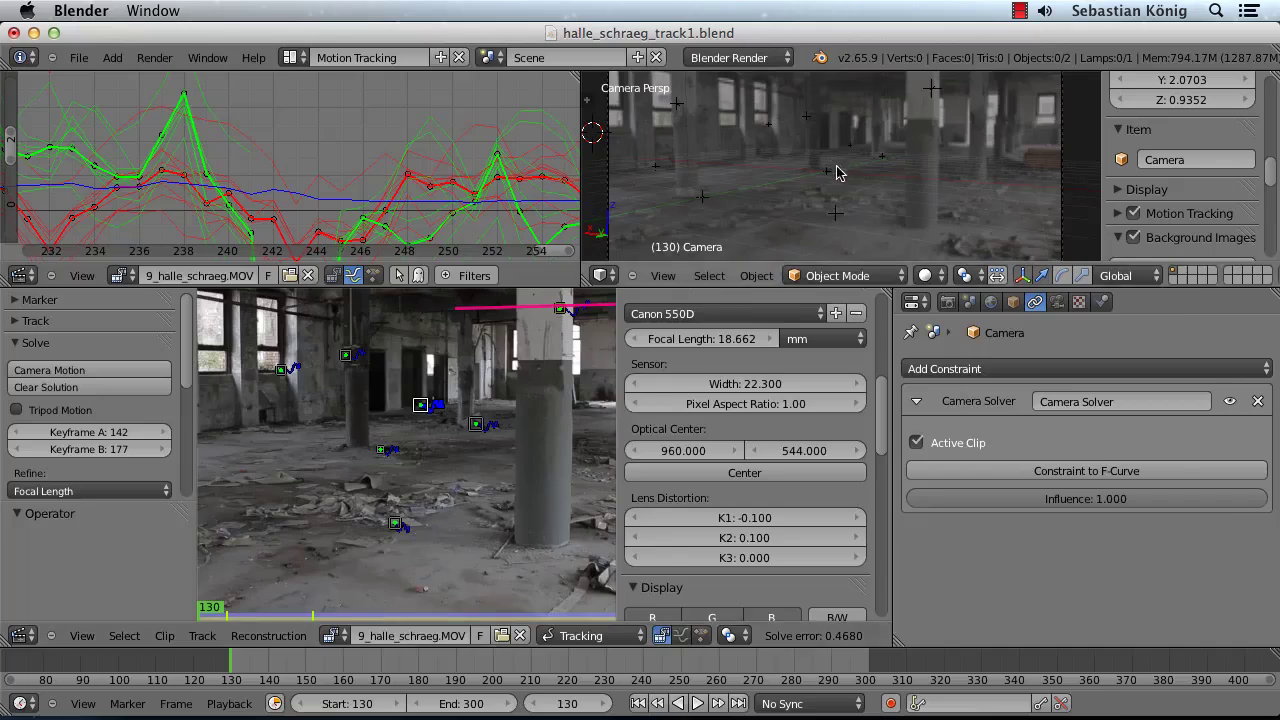
# Maximize the camera view and compare footage with and without undistortion, ending undistorted
pyautogui.hotkey('ctrl', 'Up')
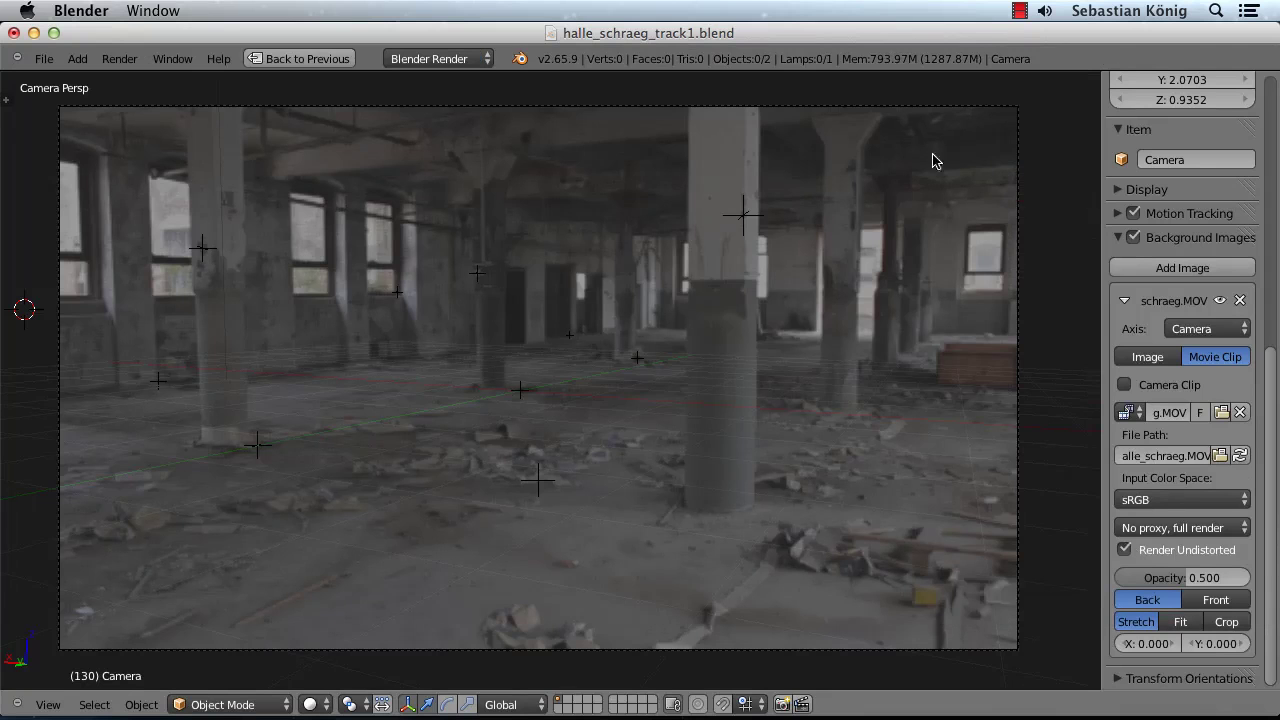
pyautogui.click(1128, 550)
pyautogui.click(1132, 551)
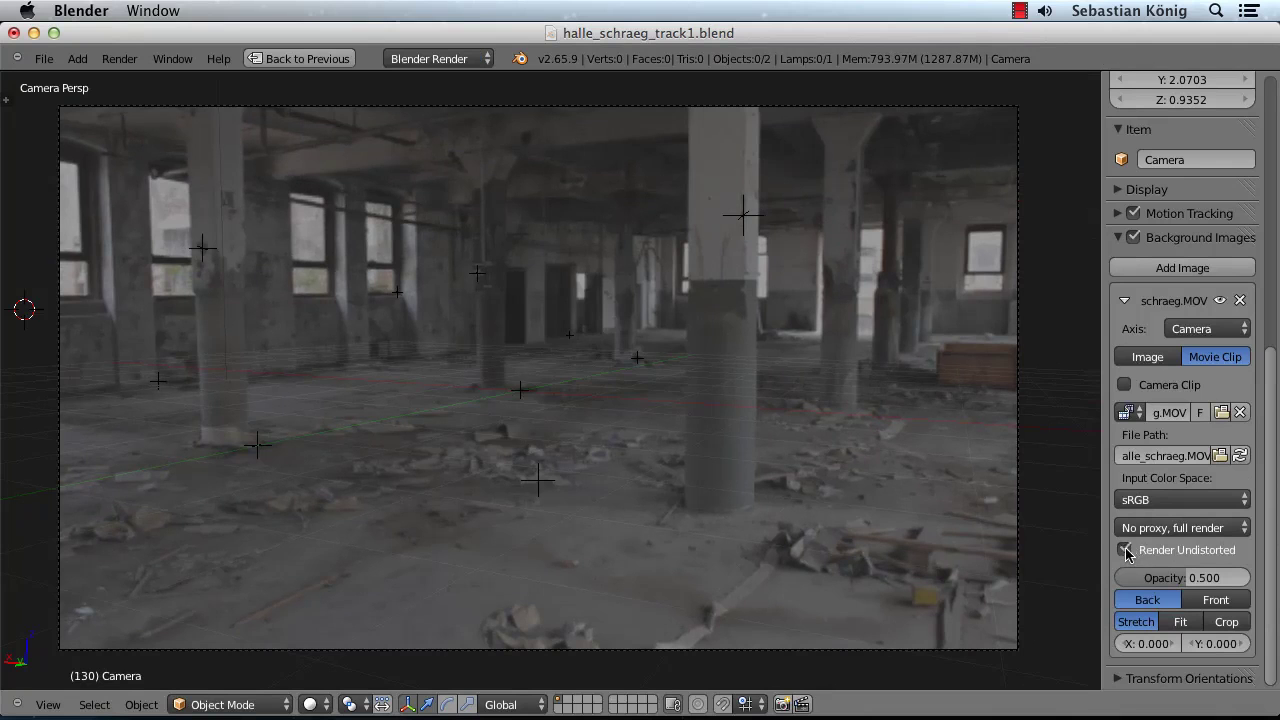